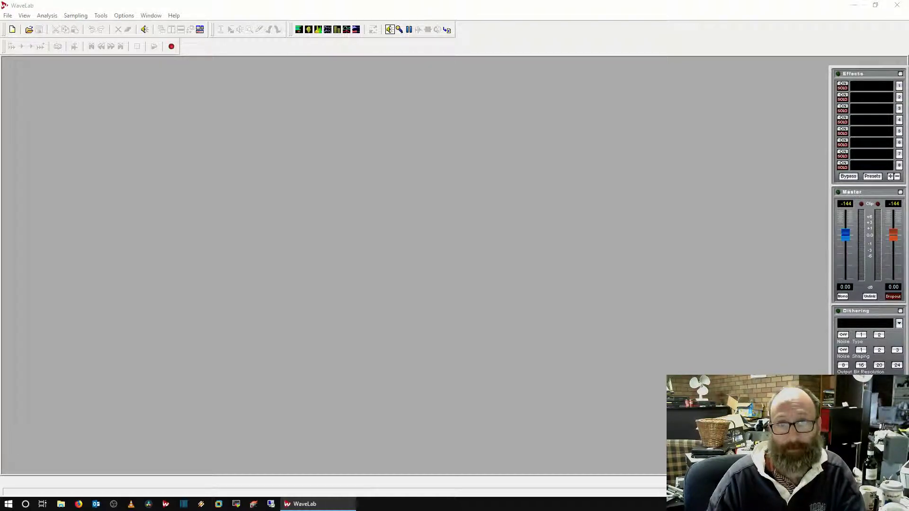
- Browse the ASIO, DirectX and VST Waves plug-in submenus without adding any, then show the Open dropdown's file kinds
left_click(629, 110)
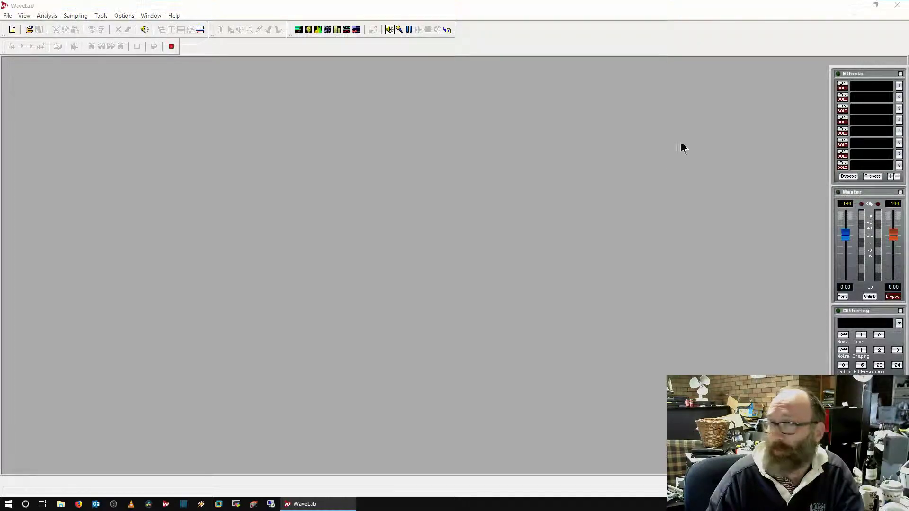
left_click(865, 87)
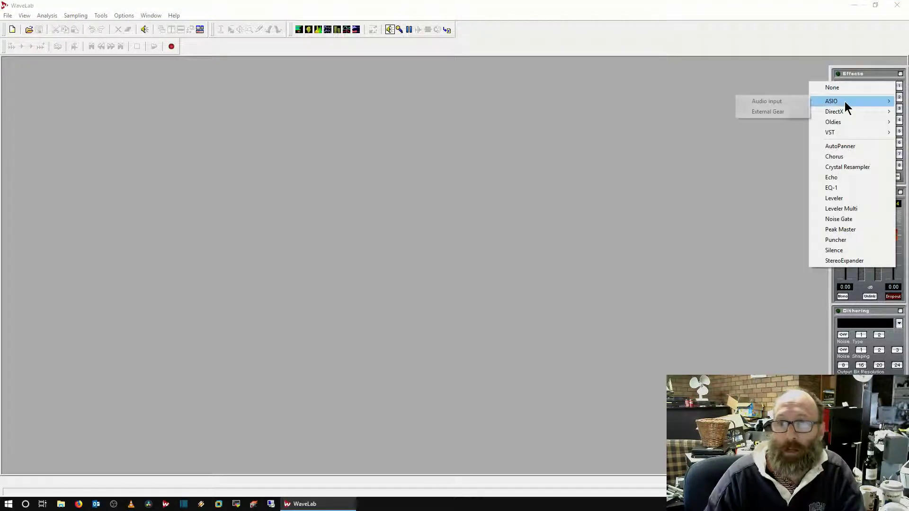
mouse_move(839, 112)
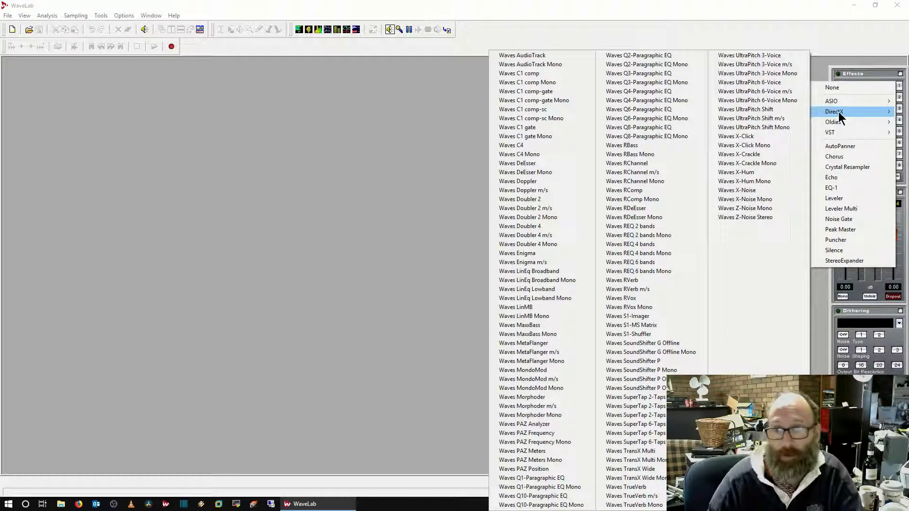
mouse_move(812, 135)
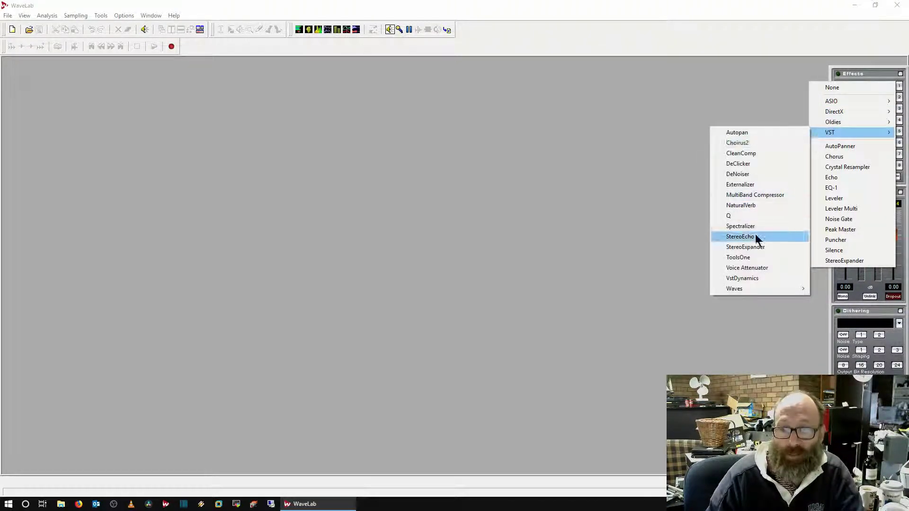
mouse_move(739, 293)
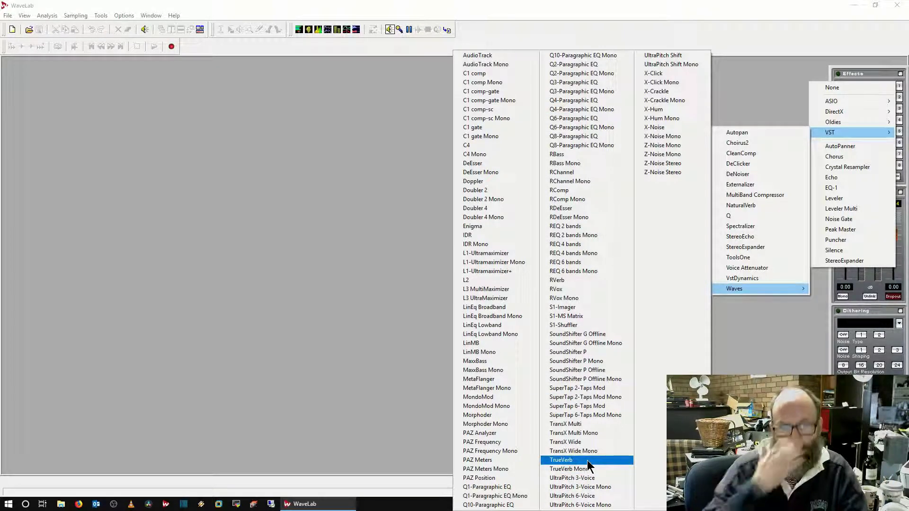
left_click(486, 366)
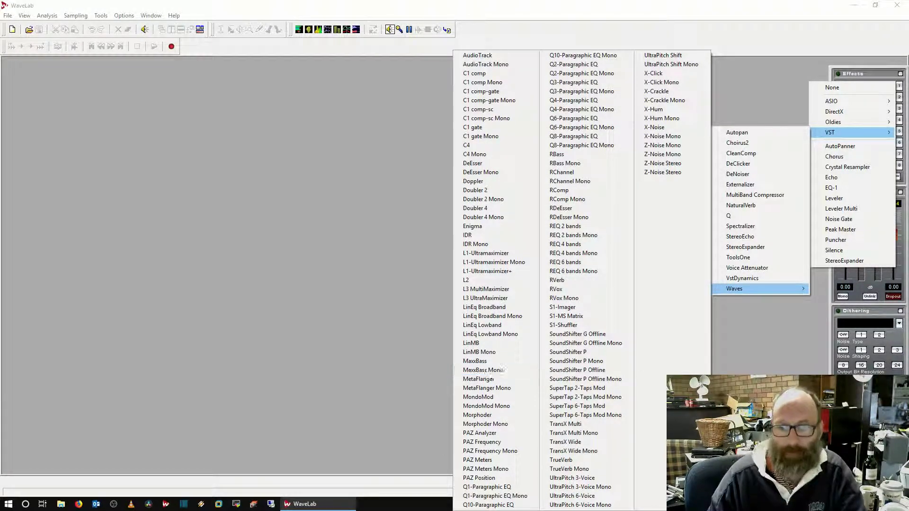
left_click(29, 30)
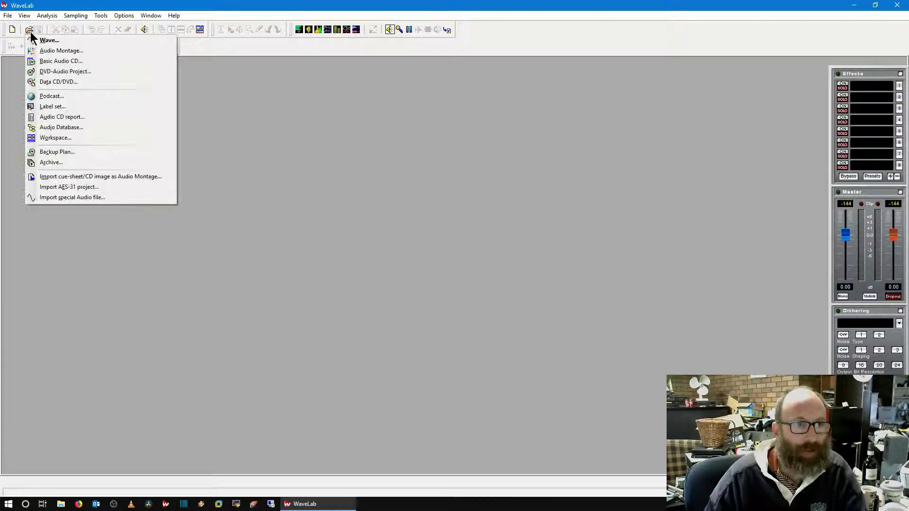
- Open Bump_I-m Rushing [Martian Mix].mp3 from the Desktop, filtering by MPEG-1 Layer 3 (*.mp3) files
left_click(33, 40)
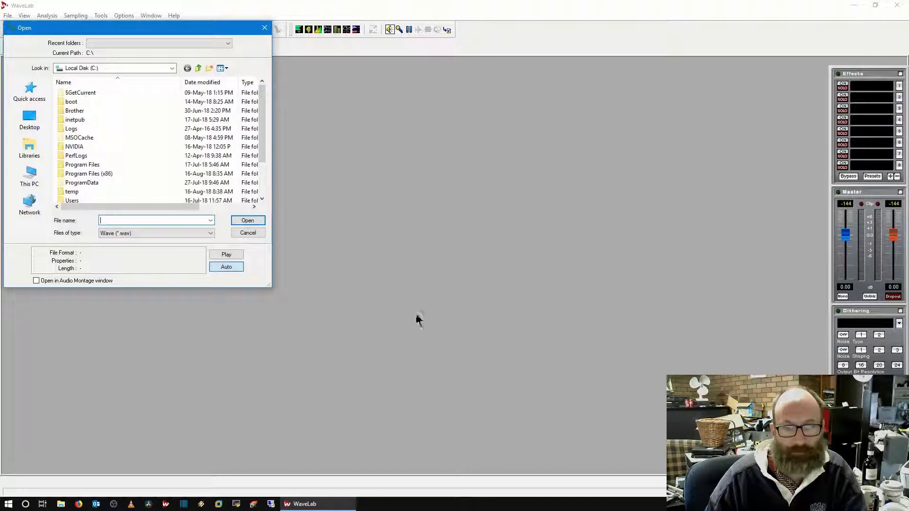
left_click(28, 121)
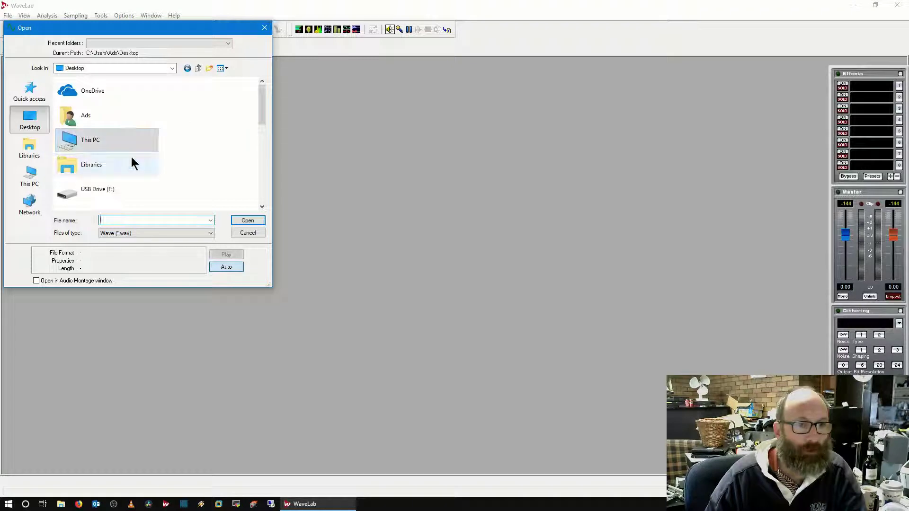
scroll(132, 163, "down", 3)
scroll(132, 164, "up", 5)
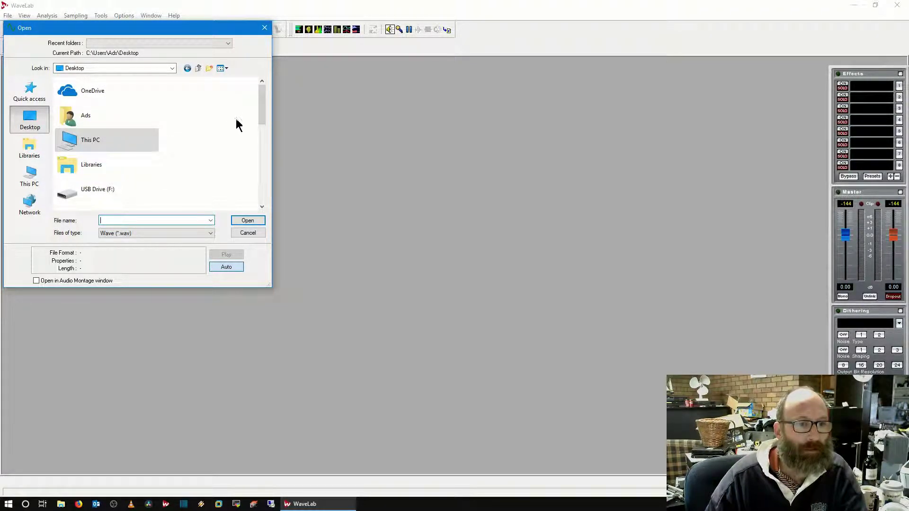
left_click(175, 233)
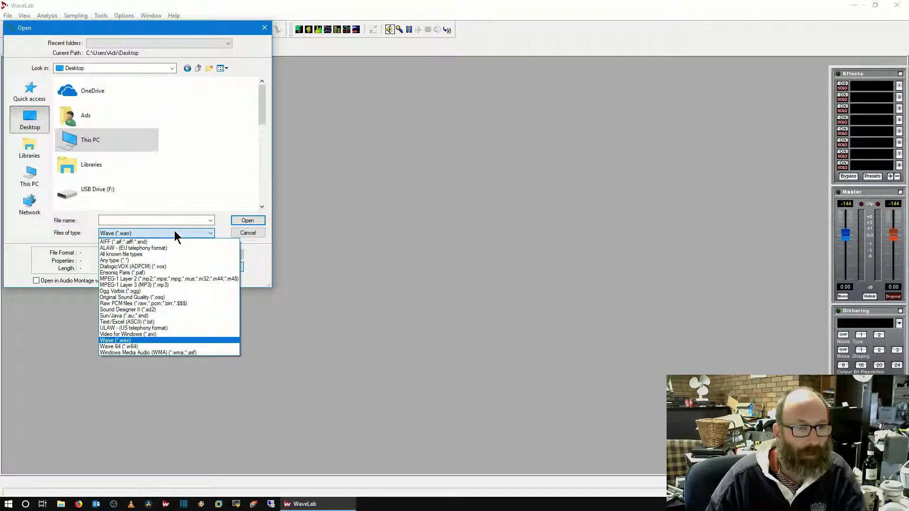
left_click(134, 285)
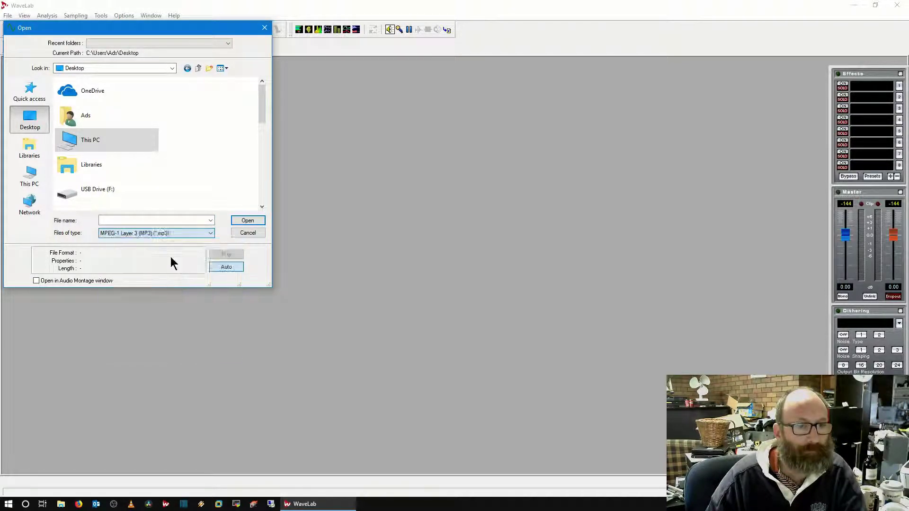
scroll(157, 149, "down", 5)
left_click(157, 149)
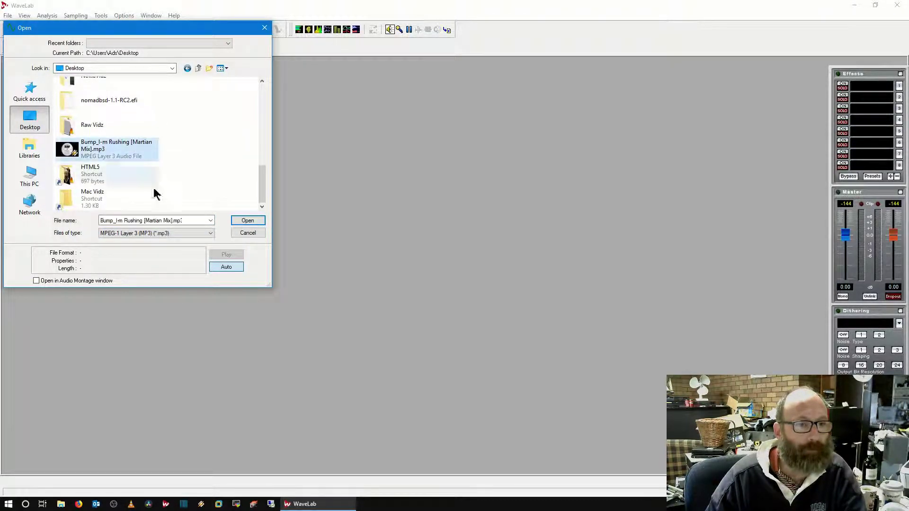
left_click(245, 221)
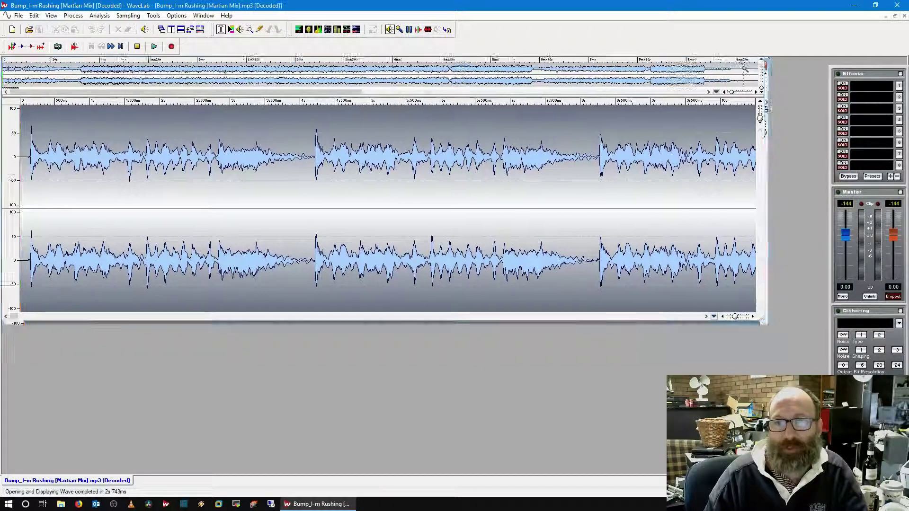
- Maximize the Martian Mix wave window and show the plug-in choices for Effects slot 1
left_click(742, 65)
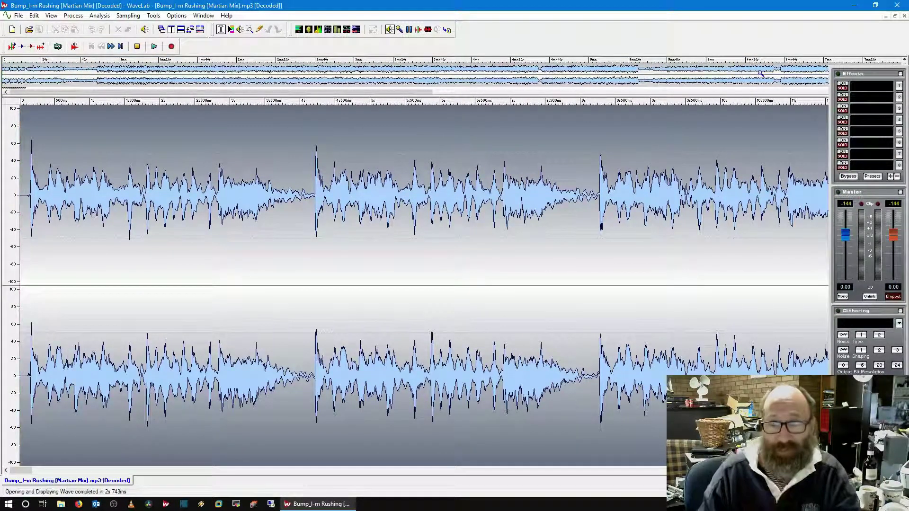
left_click(863, 86)
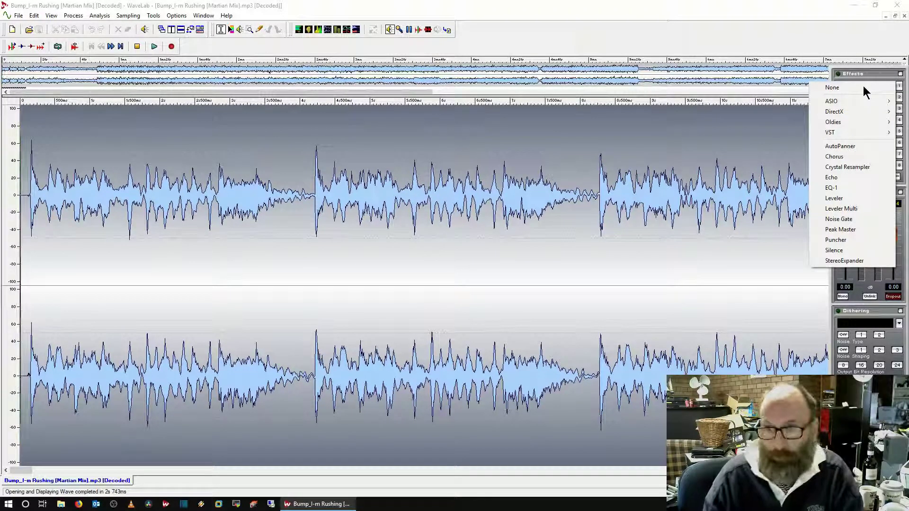
- Try Waves MaxxBass in effects slot 1, then replace it with DirectX > Waves RBass
mouse_move(834, 113)
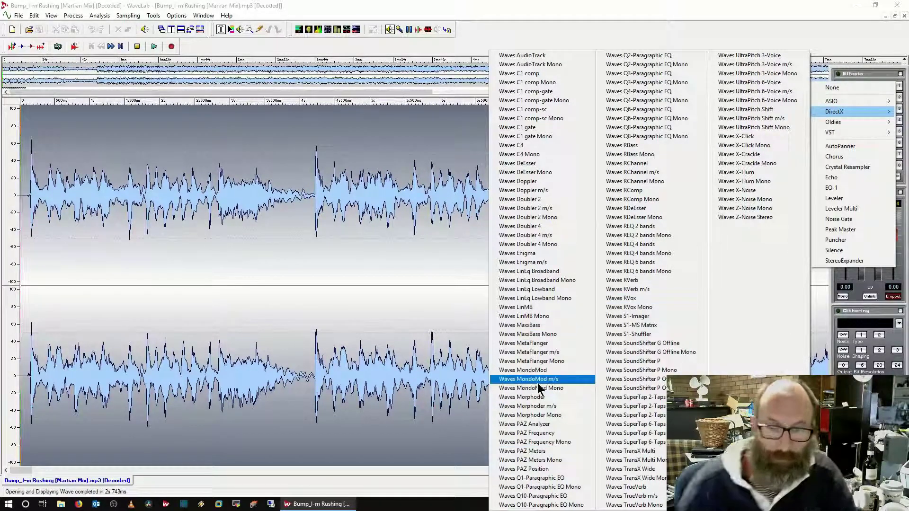
left_click(542, 324)
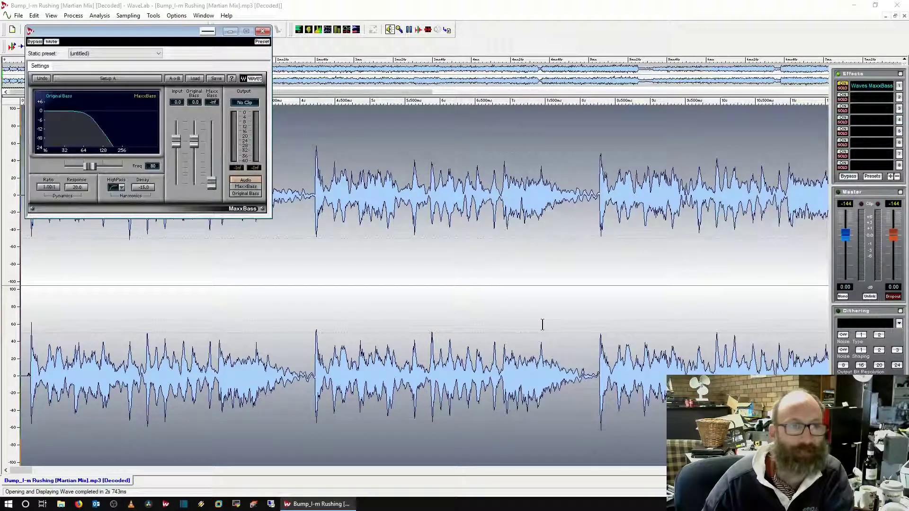
left_click(263, 32)
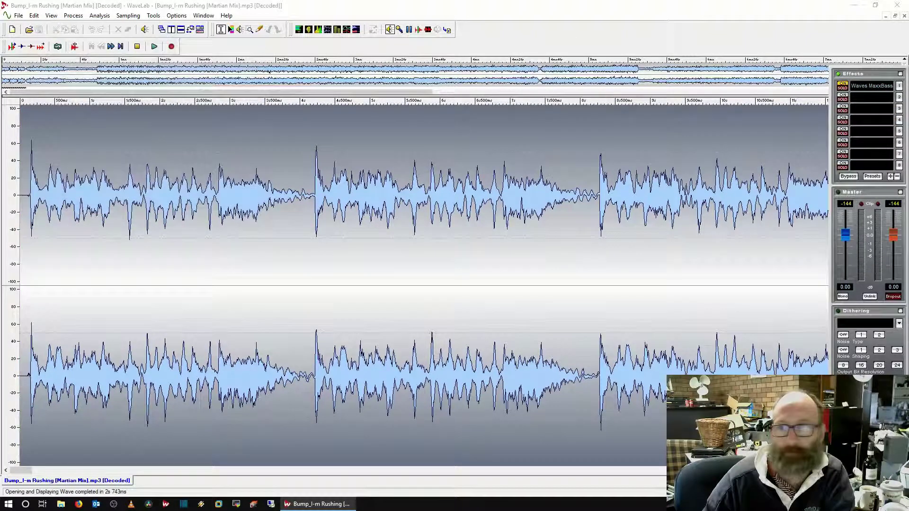
left_click(878, 92)
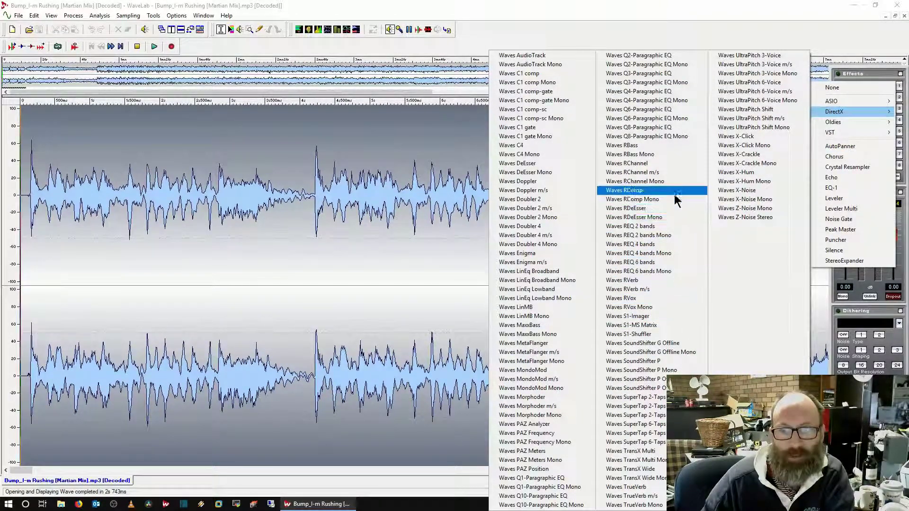
left_click(638, 145)
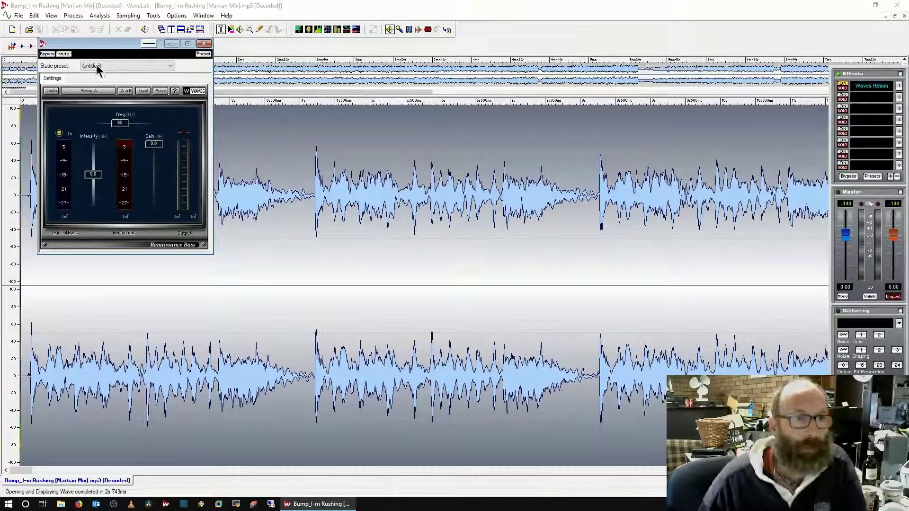
- Move the RBass window over the waveform and start playing the song
left_click_drag(107, 49, 286, 146)
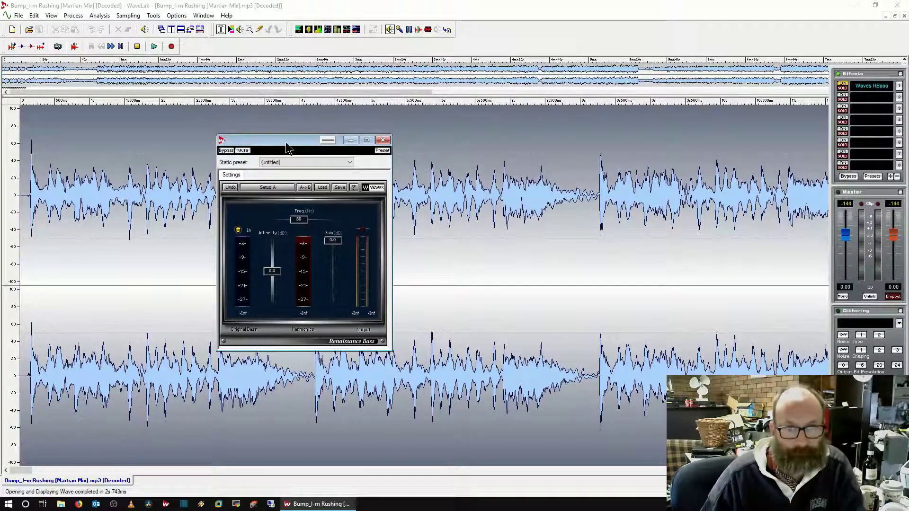
left_click(153, 47)
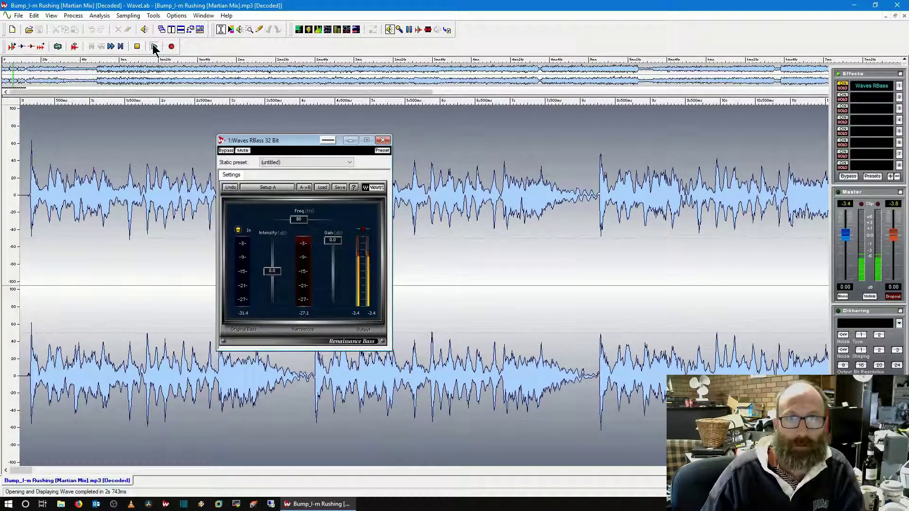
left_click(154, 46)
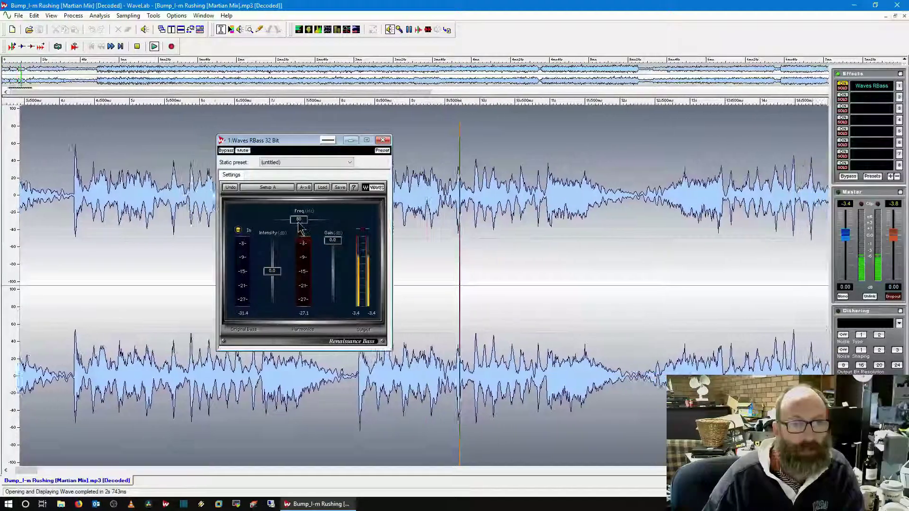
- Tune RBass: frequency down to about 63 Hz, intensity up to 11.0, gain lowered to -3.4 dB
mouse_move(299, 226)
left_mouse_down()
mouse_move(299, 241)
mouse_move(300, 230)
left_mouse_up()
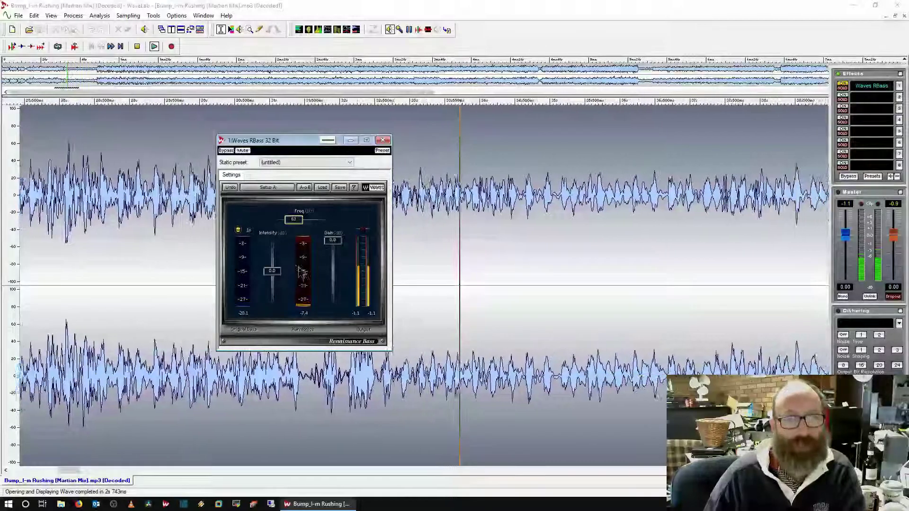
mouse_move(280, 277)
left_mouse_down()
mouse_move(280, 251)
mouse_move(277, 263)
left_mouse_up()
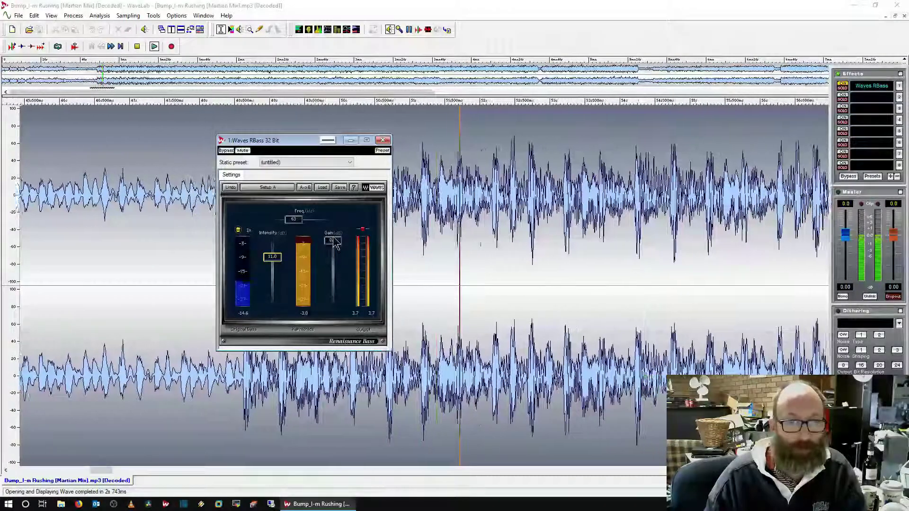
left_click_drag(332, 242, 333, 246)
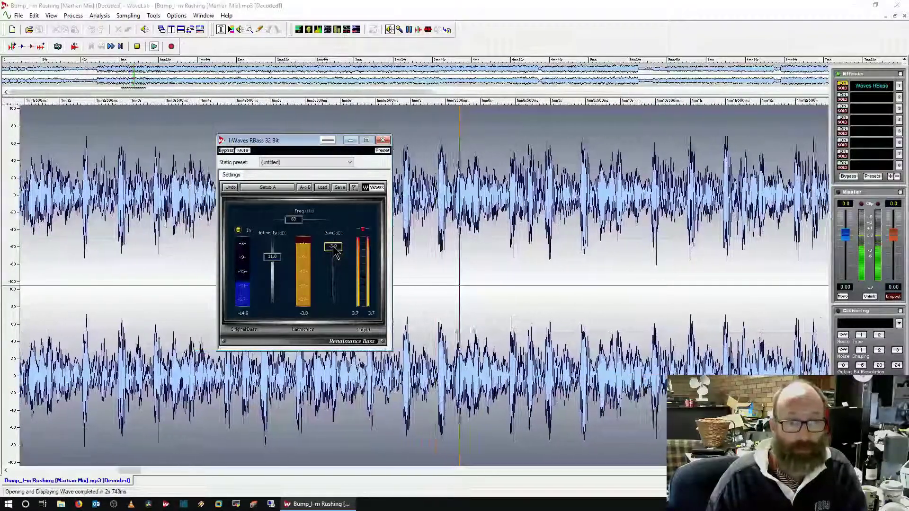
left_click_drag(334, 251, 334, 254)
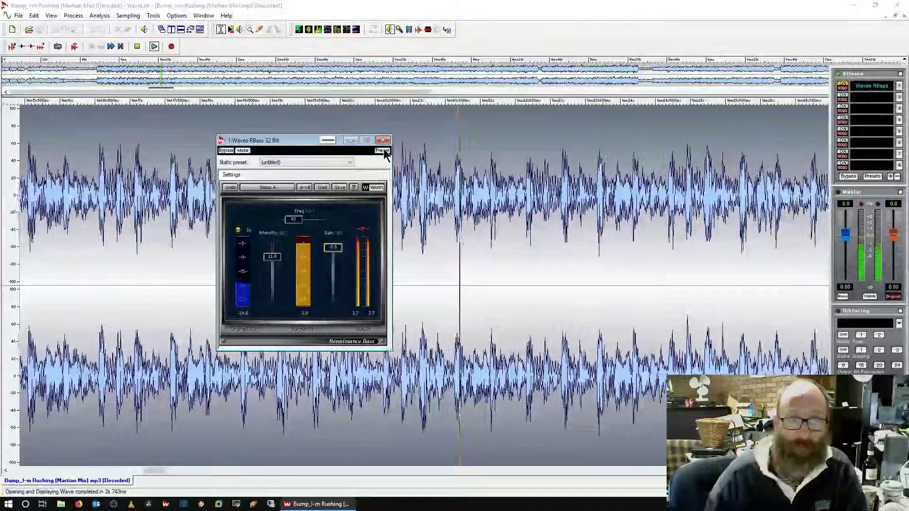
- Store the tuned RBass settings as a new preset named 63hzBBoost
left_click(382, 150)
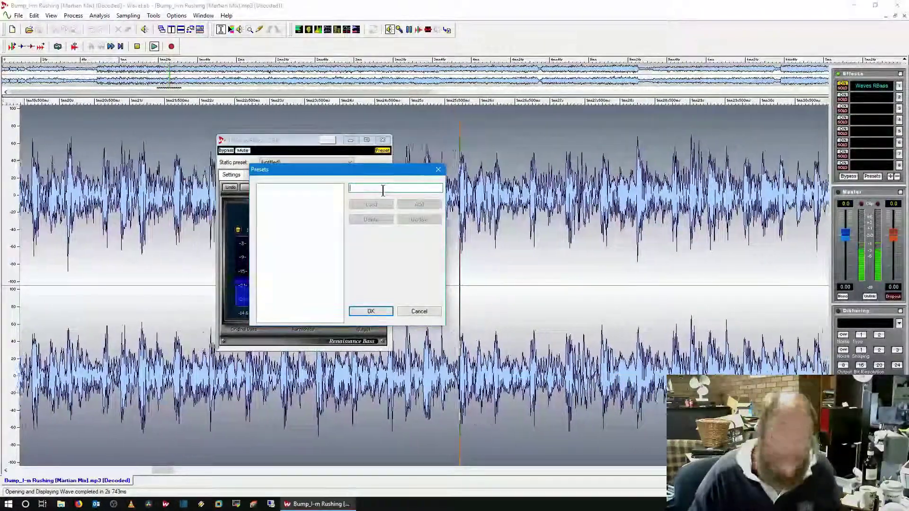
type("Bass")
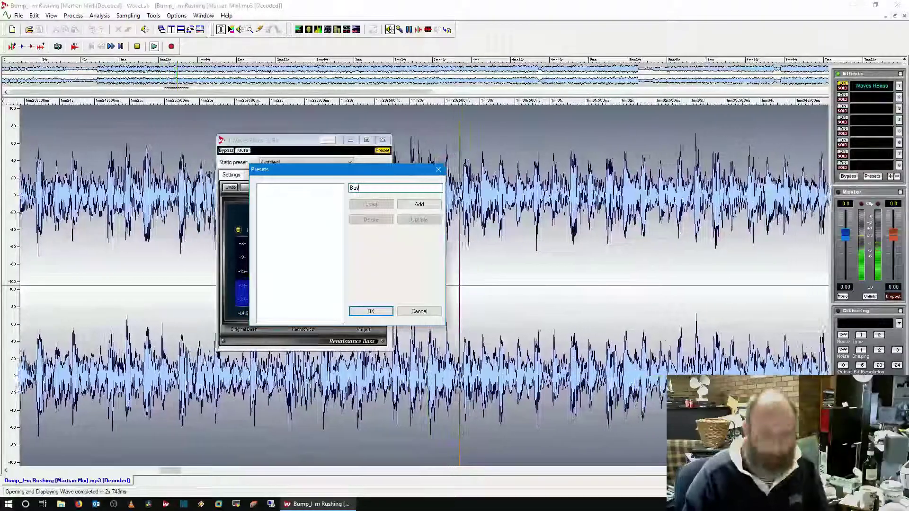
key("BackSpace")
key("BackSpace")
type("63h")
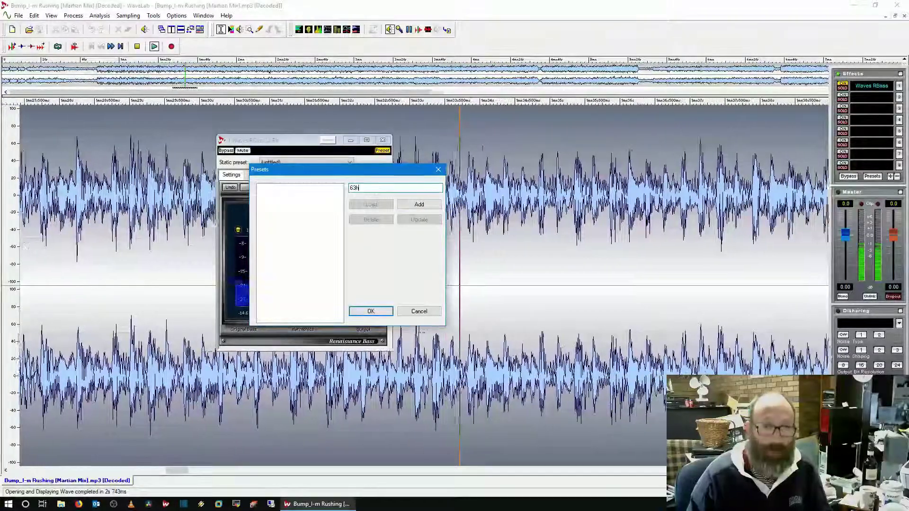
type("z")
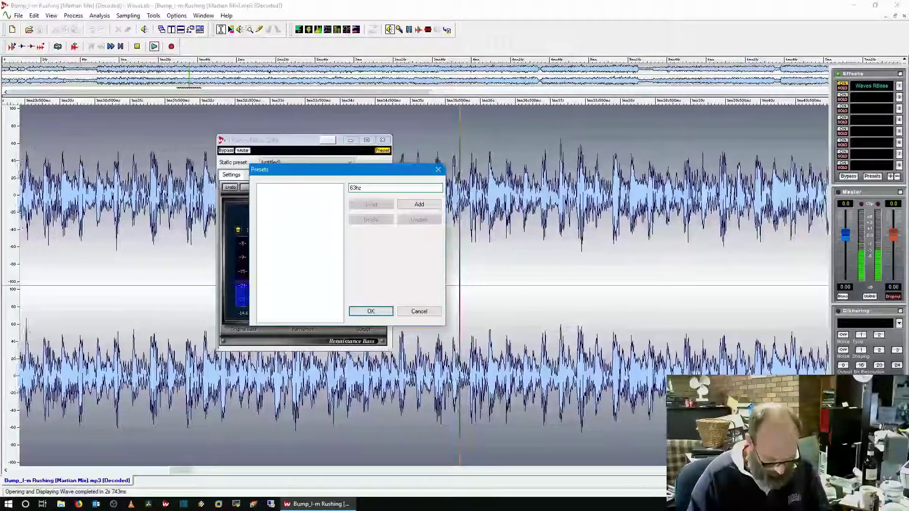
type("BBoost")
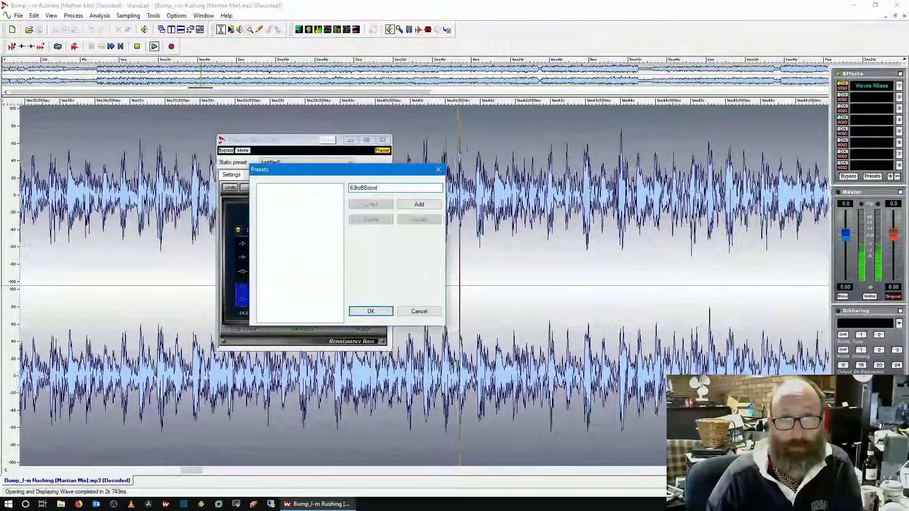
left_click(419, 204)
left_click(371, 311)
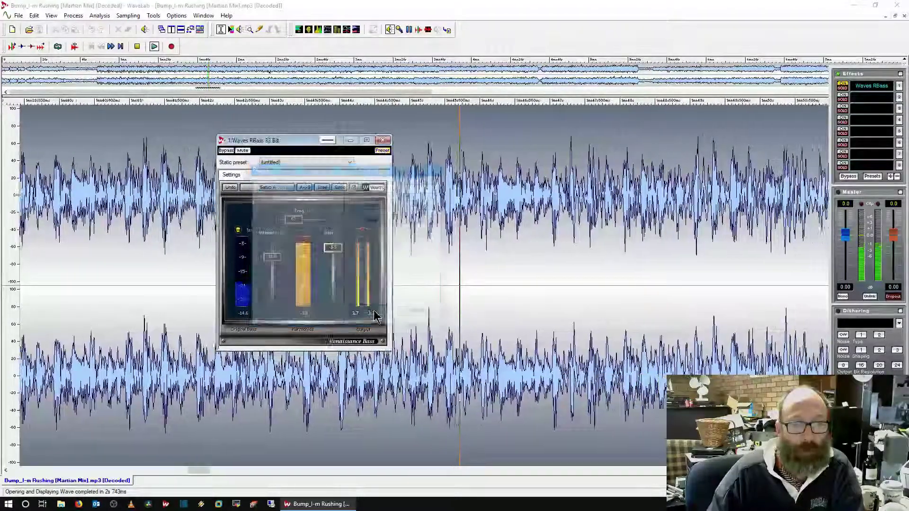
- Insert StereoExpander into effects slot 2 and raise its width to 100%
left_click(871, 101)
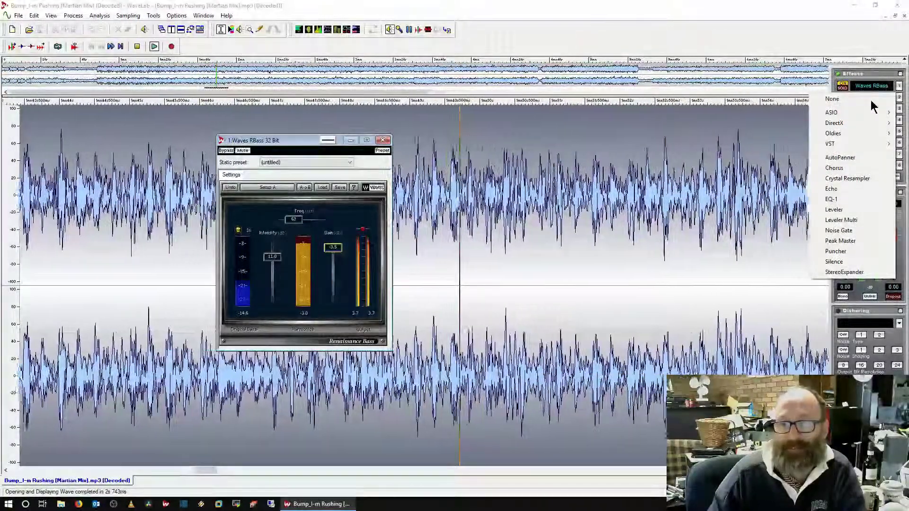
left_click(858, 273)
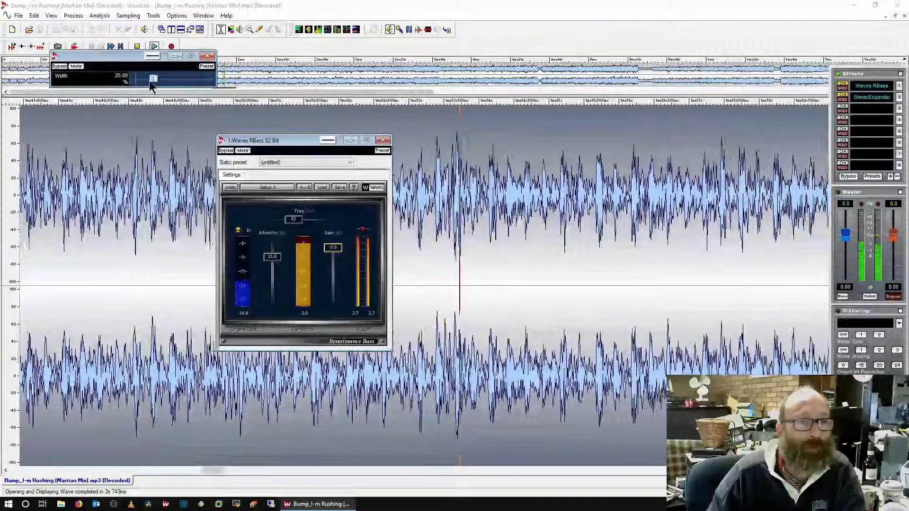
left_click_drag(153, 78, 211, 82)
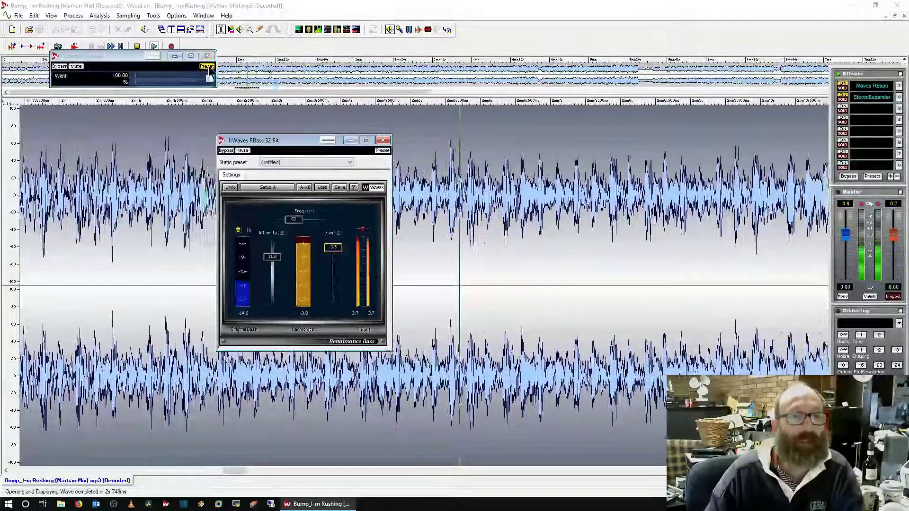
- Save the width setting as the Widen preset, close the RBass window and stop playback
left_click(207, 65)
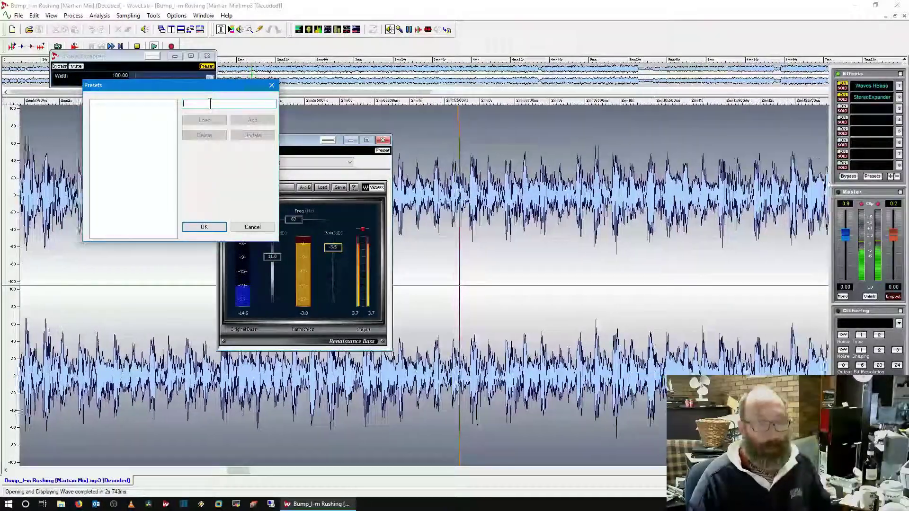
type("W")
key("BackSpace")
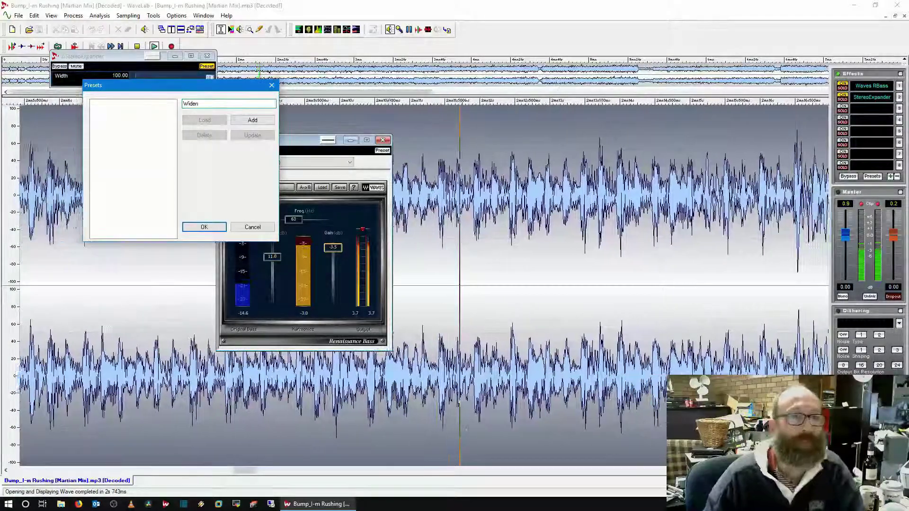
left_click(252, 119)
left_click(204, 222)
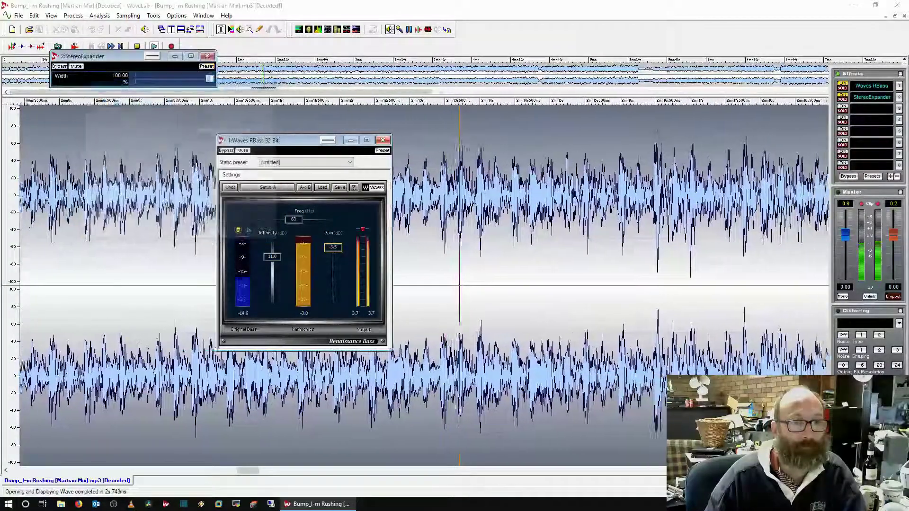
left_click(383, 140)
left_click(137, 46)
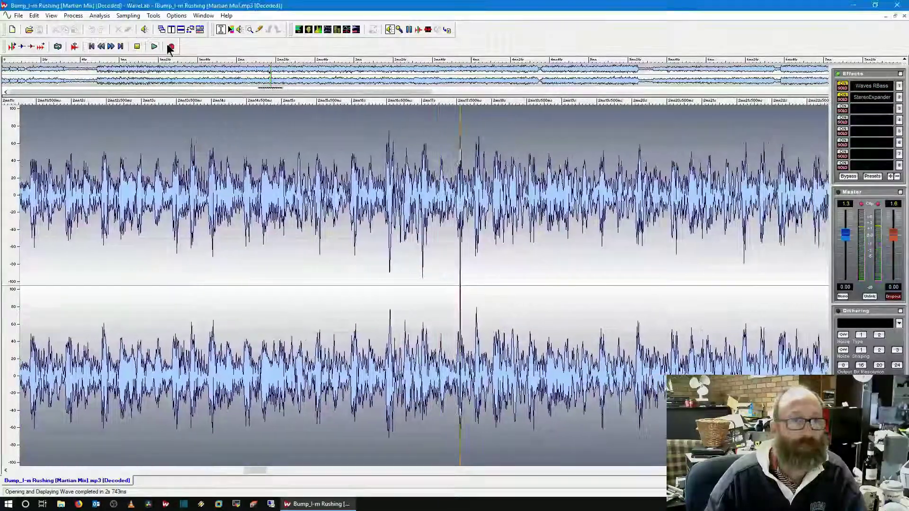
- Set both effect slots to None, removing RBass and StereoExpander, and close the song window
left_click(137, 46)
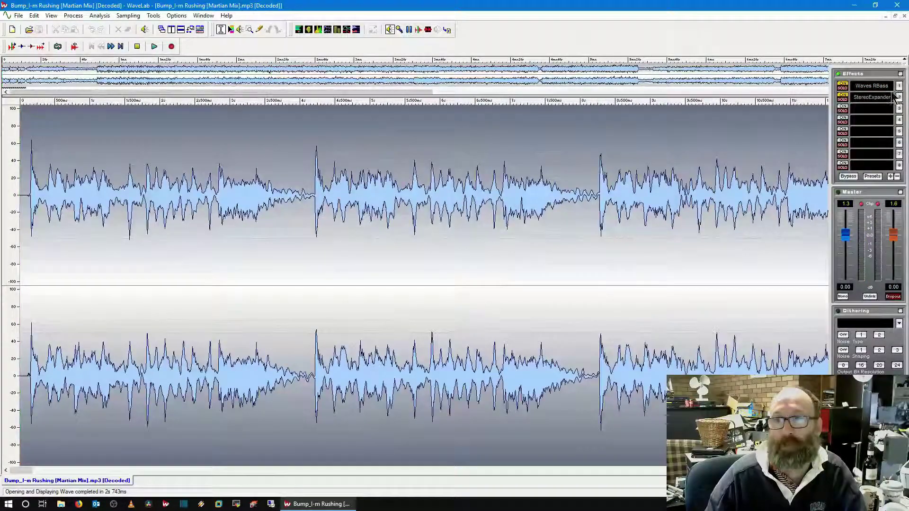
left_click(873, 88)
left_click(873, 89)
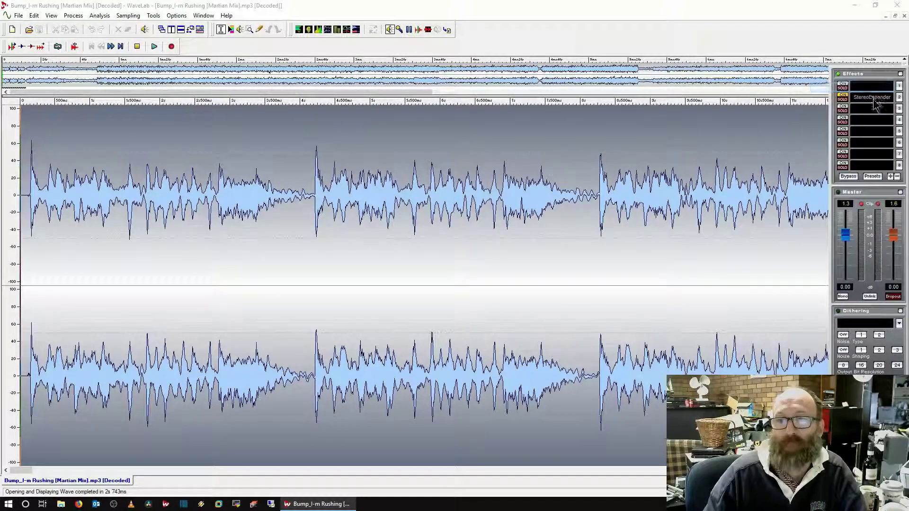
left_click(874, 89)
left_click(874, 89)
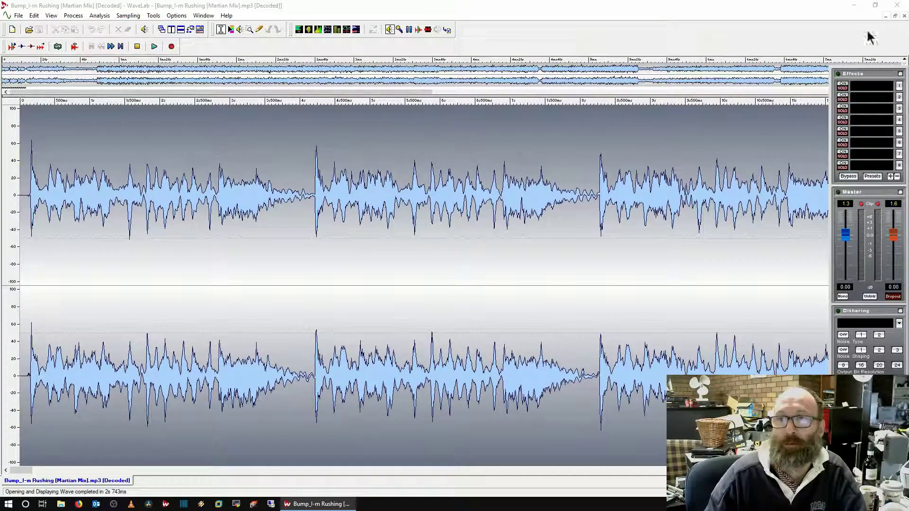
left_click(904, 15)
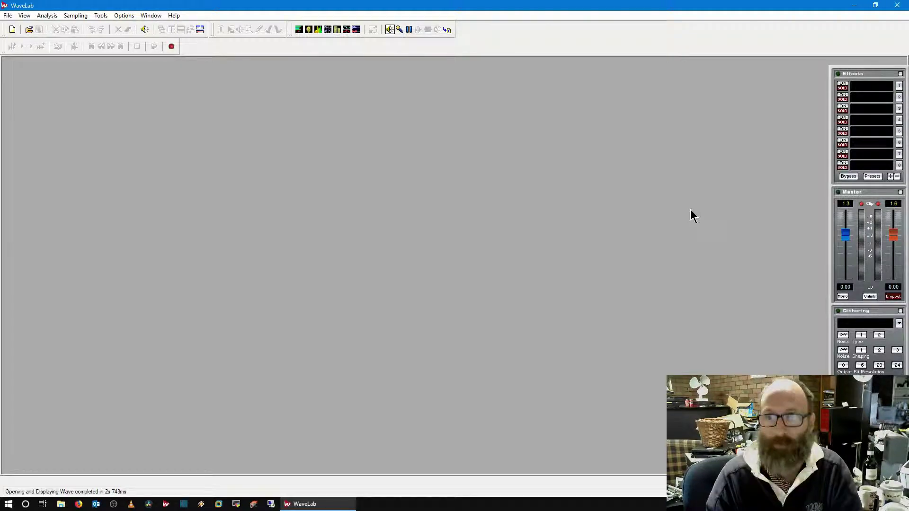
- Reopen Bump_I-m Rushing [Martian Mix].mp3 from File > Recent Audio Files
left_click(30, 30)
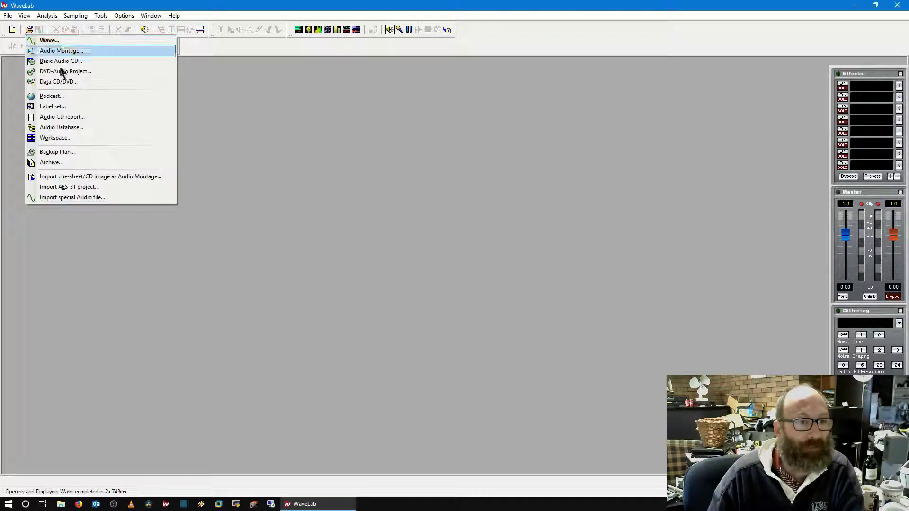
left_click(2, 17)
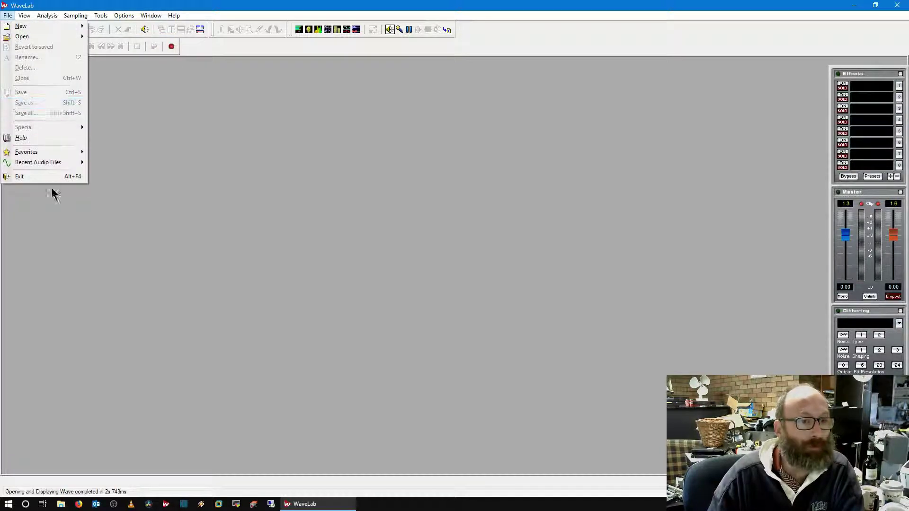
mouse_move(62, 167)
left_click(105, 162)
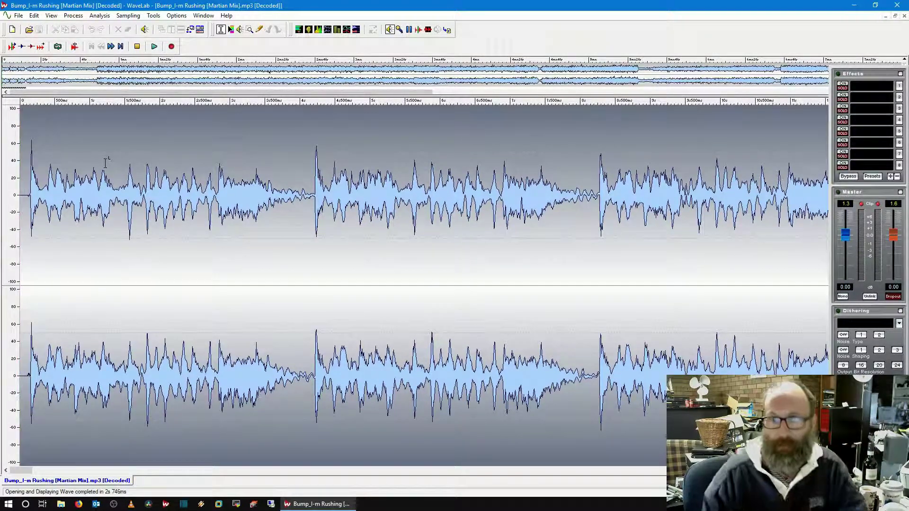
- Try StereoExpander in effects slot 1, then close its window
left_click(860, 87)
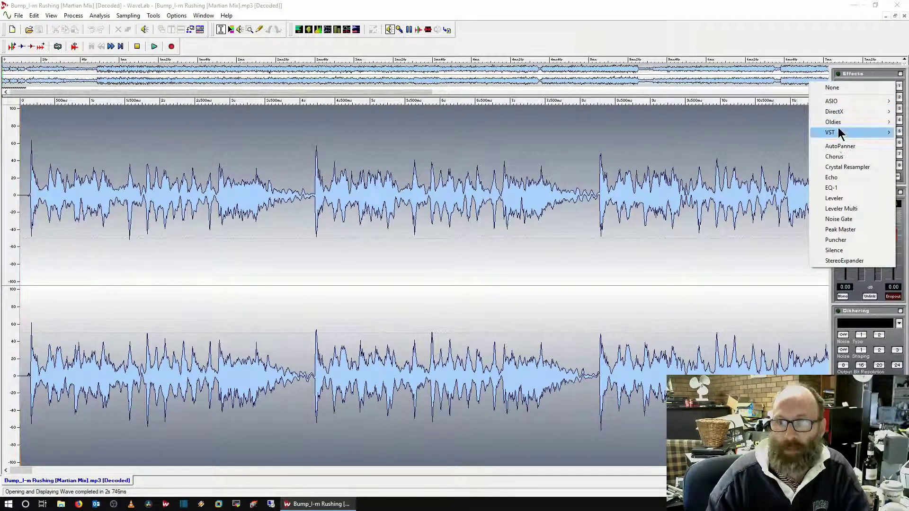
mouse_move(842, 133)
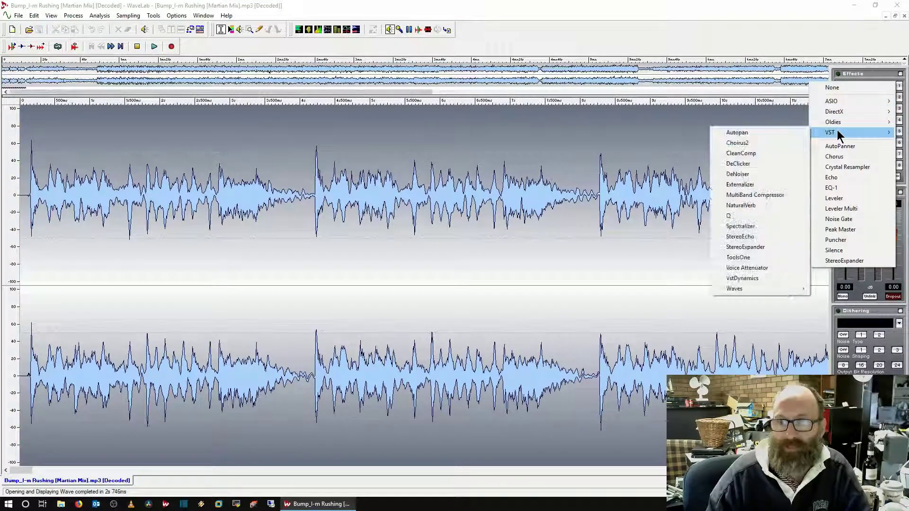
left_click(844, 260)
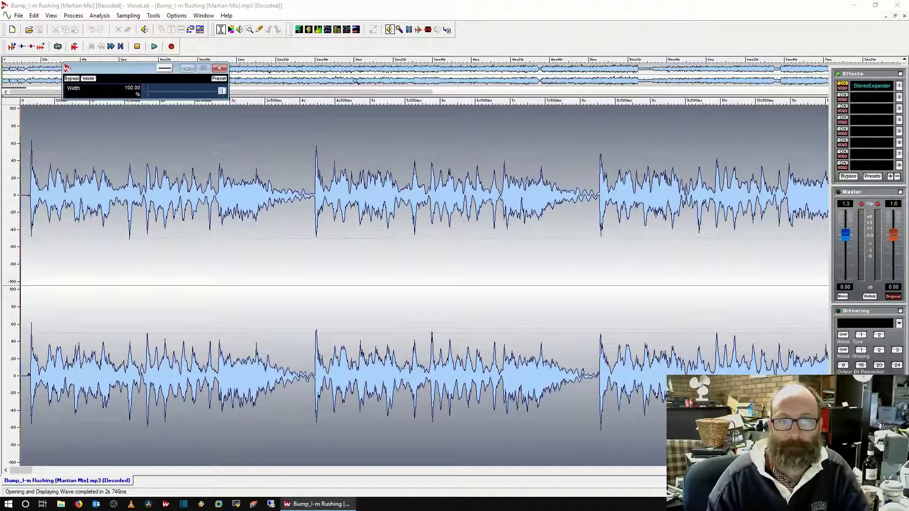
left_click(219, 68)
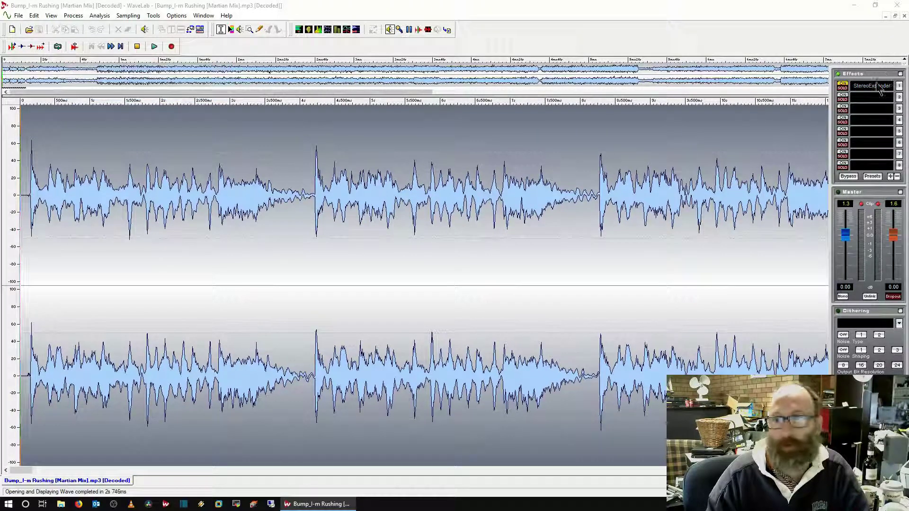
- Load DirectX > Waves RBass into slot 1, its window opening at the default 80 Hz
left_click(876, 87)
left_click(876, 87)
left_click(875, 85)
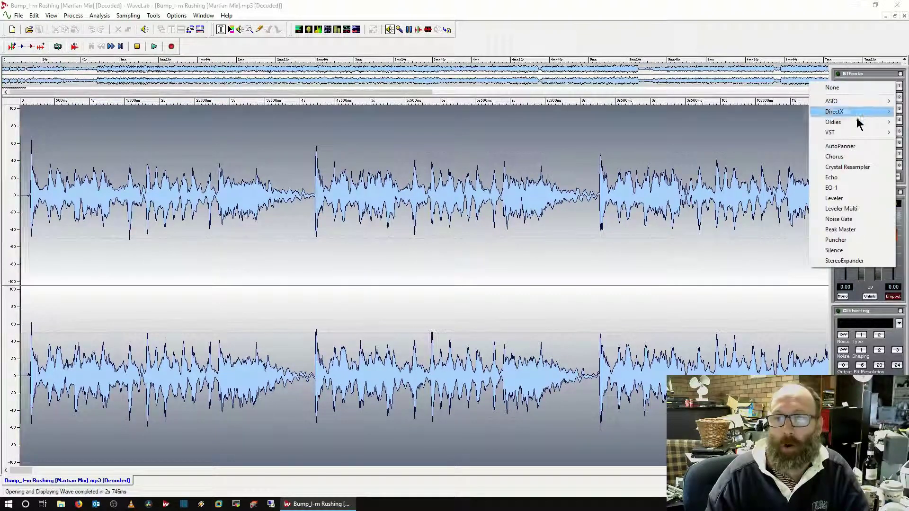
mouse_move(849, 131)
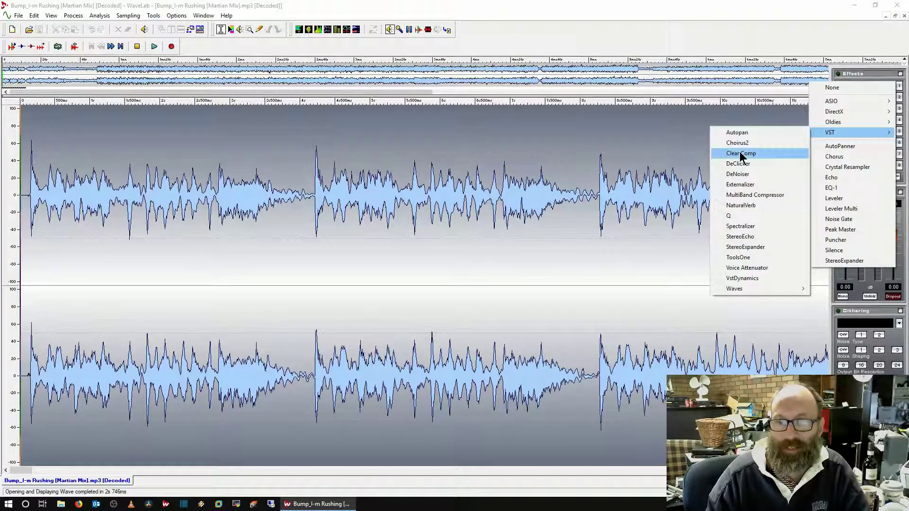
mouse_move(833, 111)
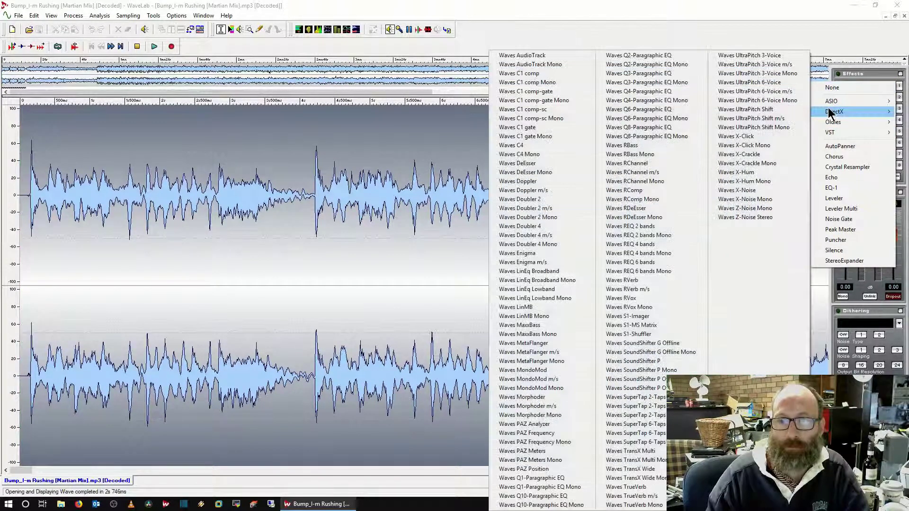
left_click(664, 149)
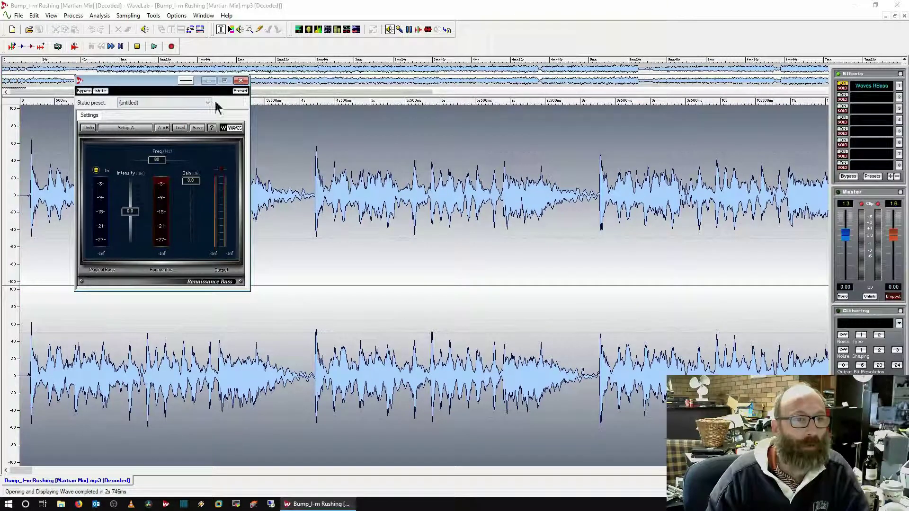
left_click(240, 91)
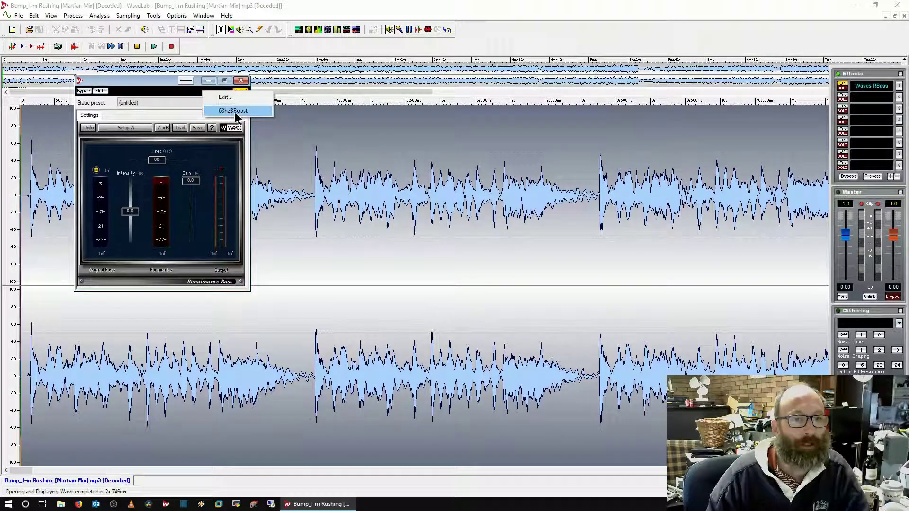
left_click(235, 111)
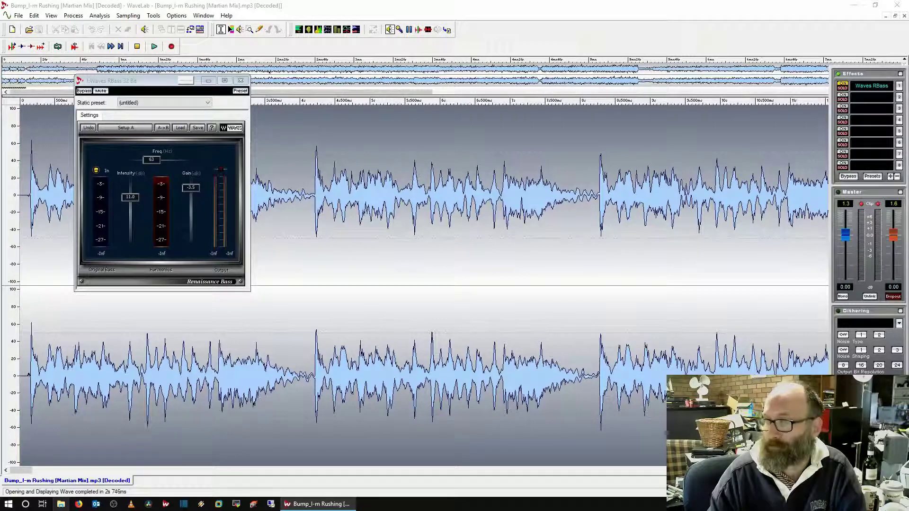
left_click(501, 290)
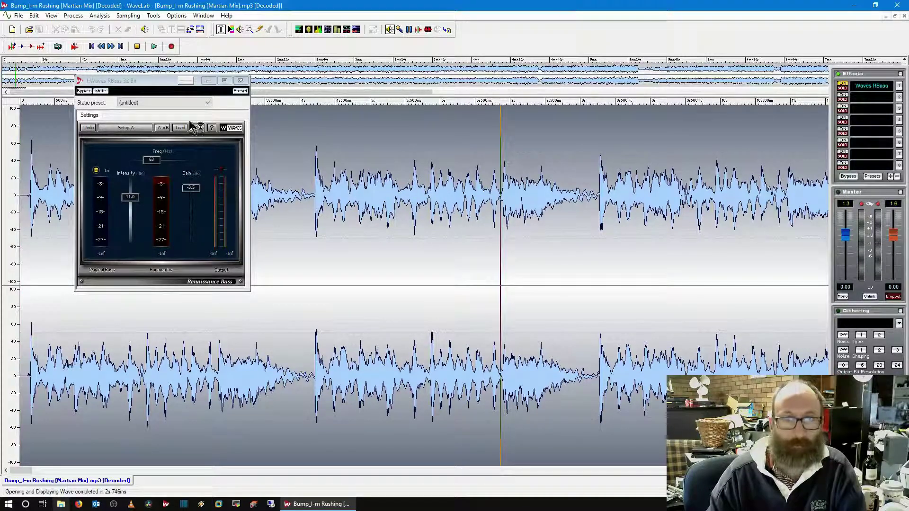
left_click(208, 81)
left_click(853, 5)
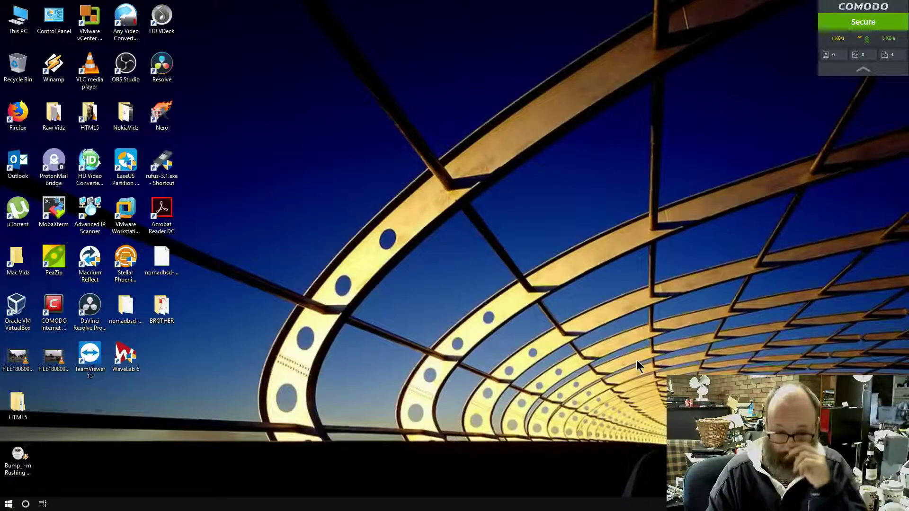
left_click(330, 505)
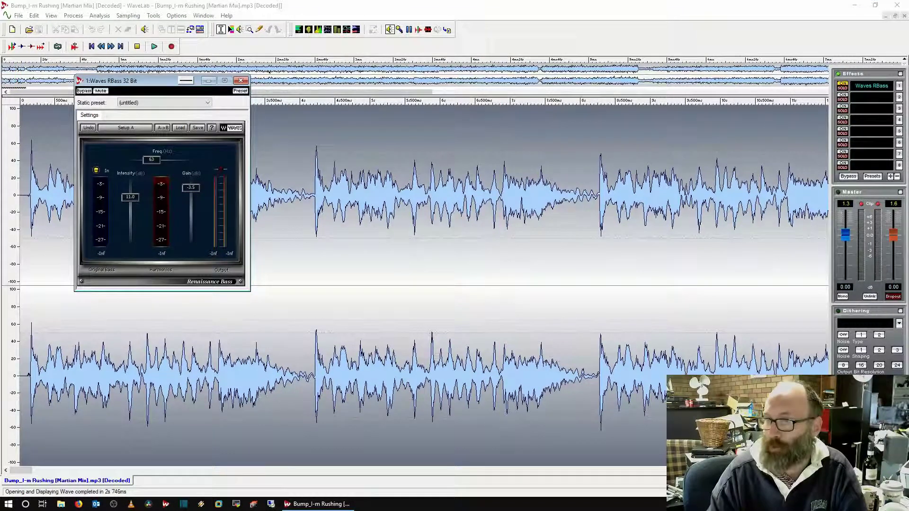
key("super+e")
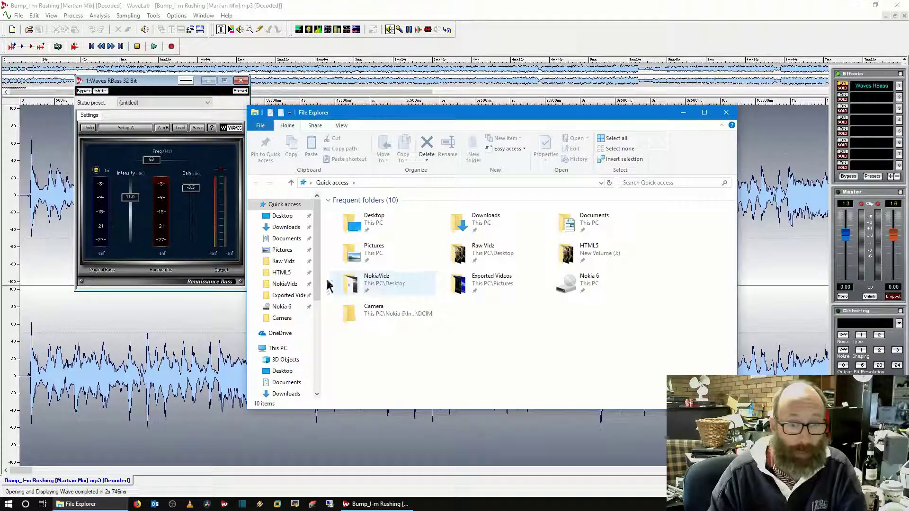
left_click(279, 349)
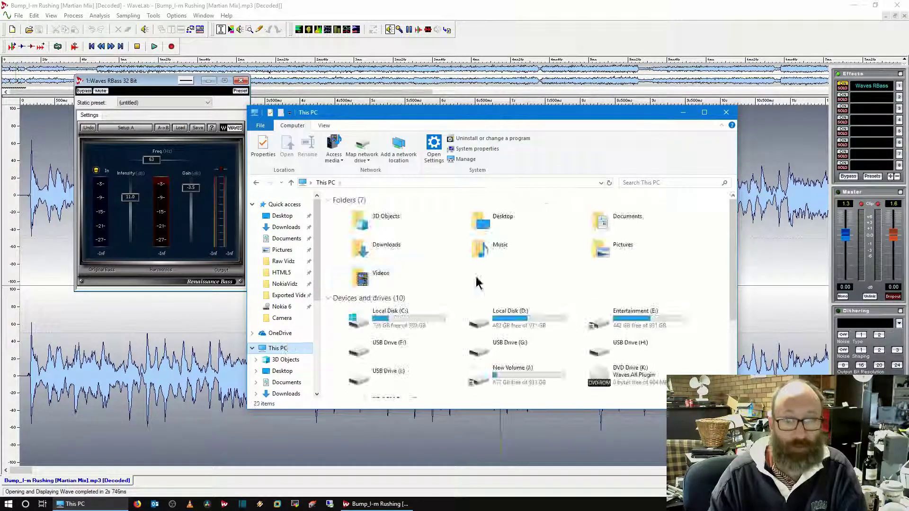
double_click(374, 316)
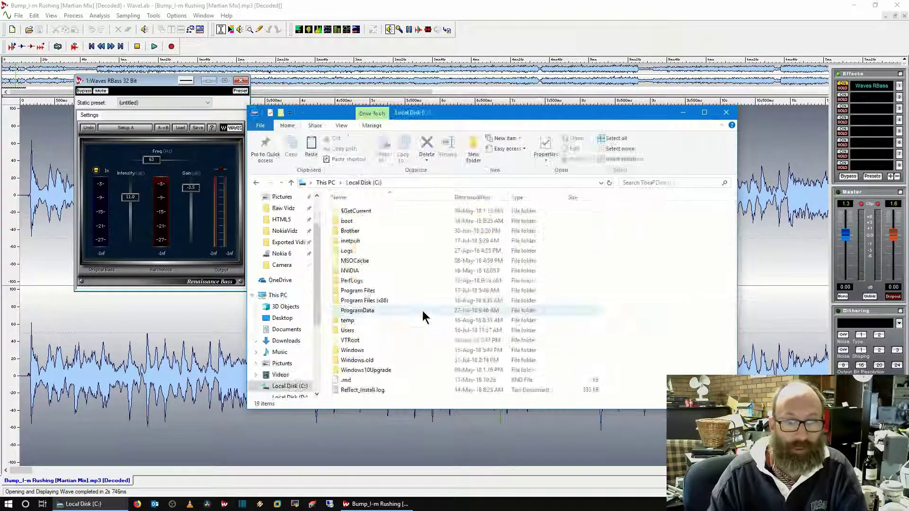
double_click(400, 299)
scroll(393, 303, "down", 6)
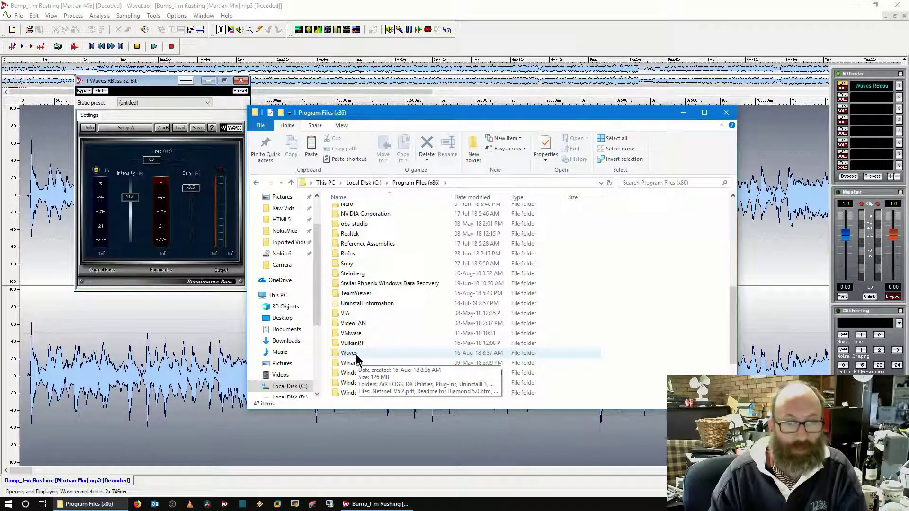
double_click(351, 274)
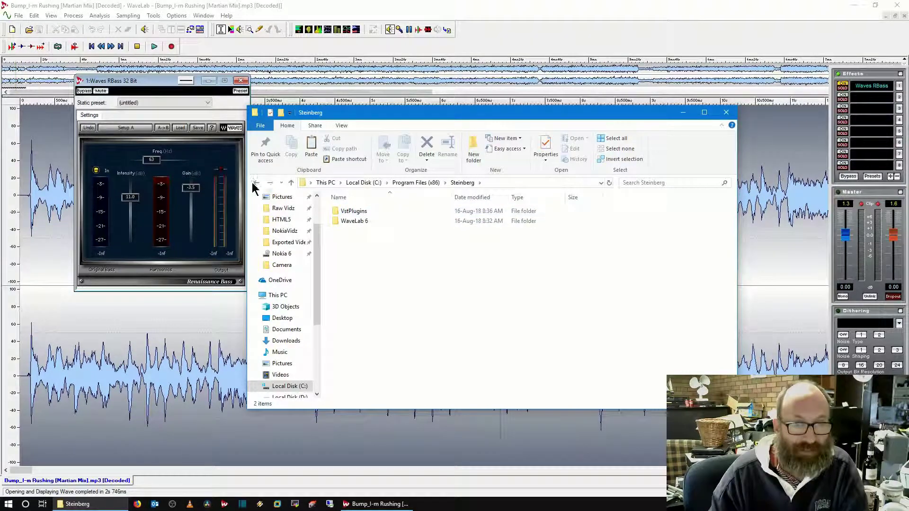
key("alt+Left")
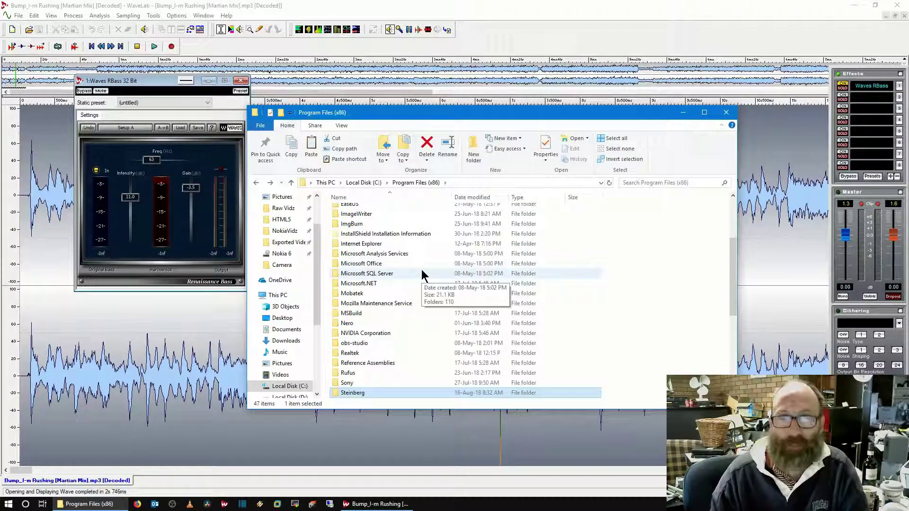
left_click(725, 112)
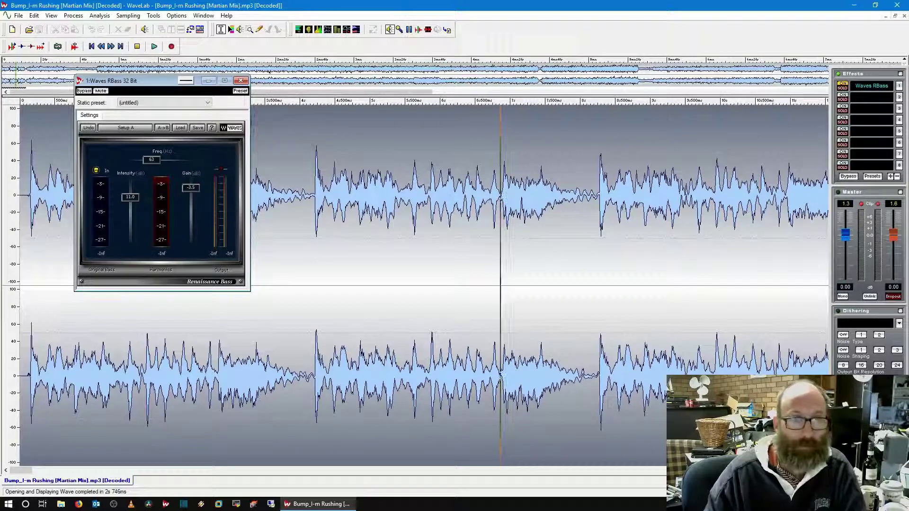
- Close the RBass window, set the first effects slot to None, and show the Dithering options
left_click(241, 81)
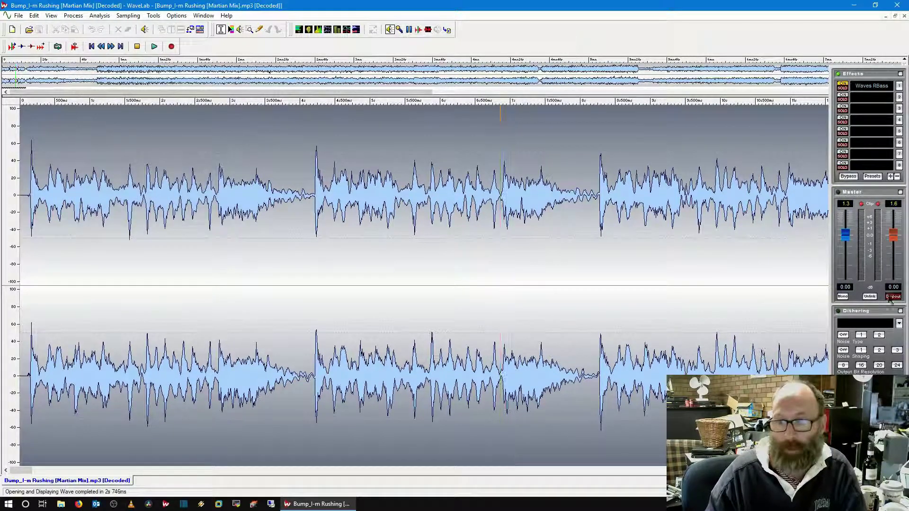
left_click(861, 324)
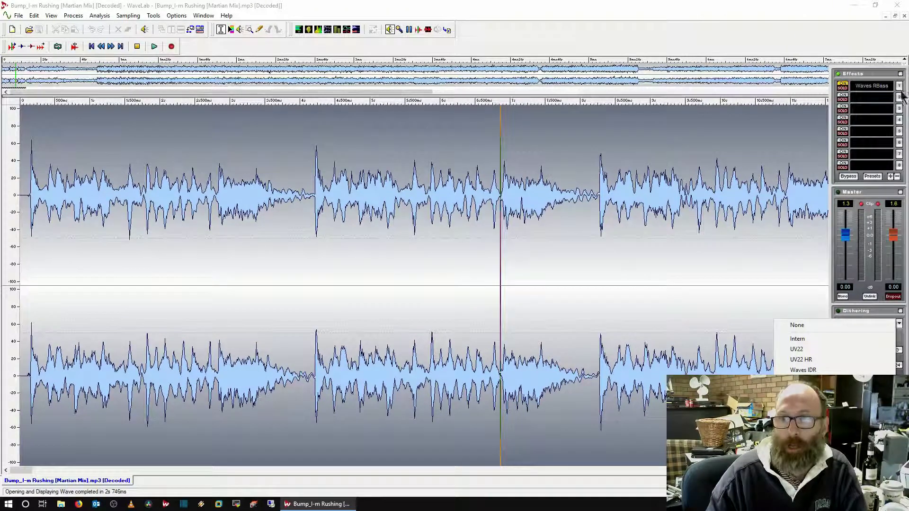
left_click(870, 95)
left_click(869, 89)
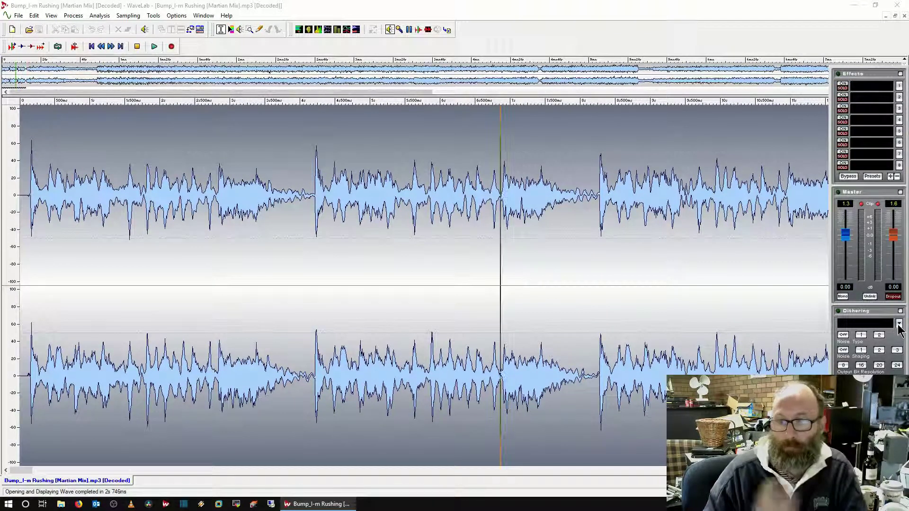
left_click(899, 324)
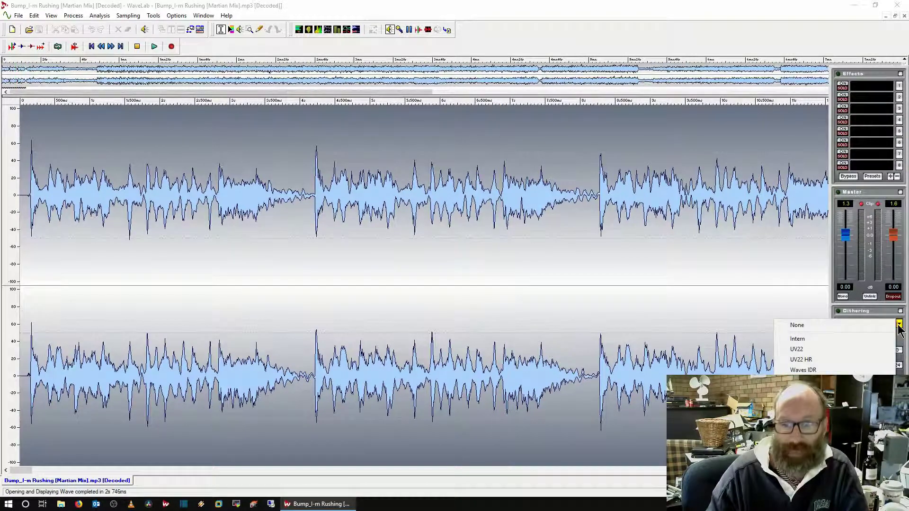
- Load Waves L2 for dithering, play the song from the start, and open a widened level meter
left_click(803, 380)
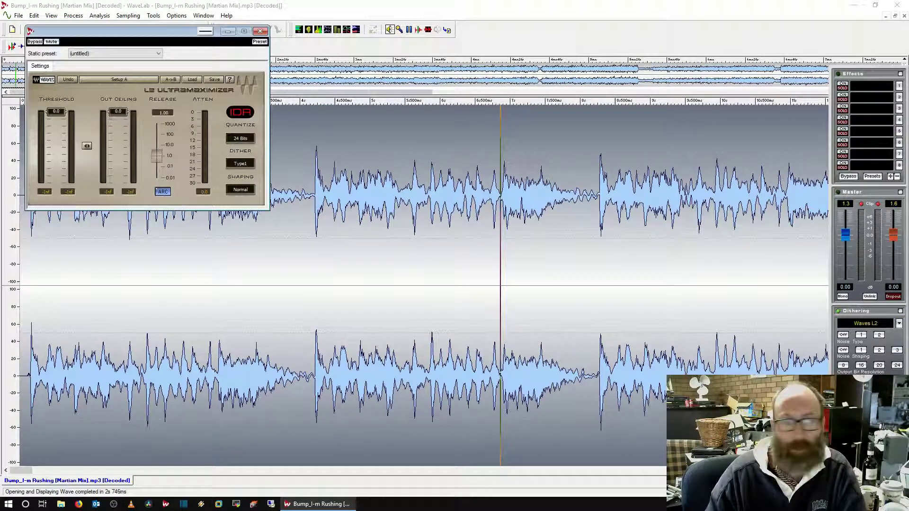
left_click_drag(147, 31, 297, 161)
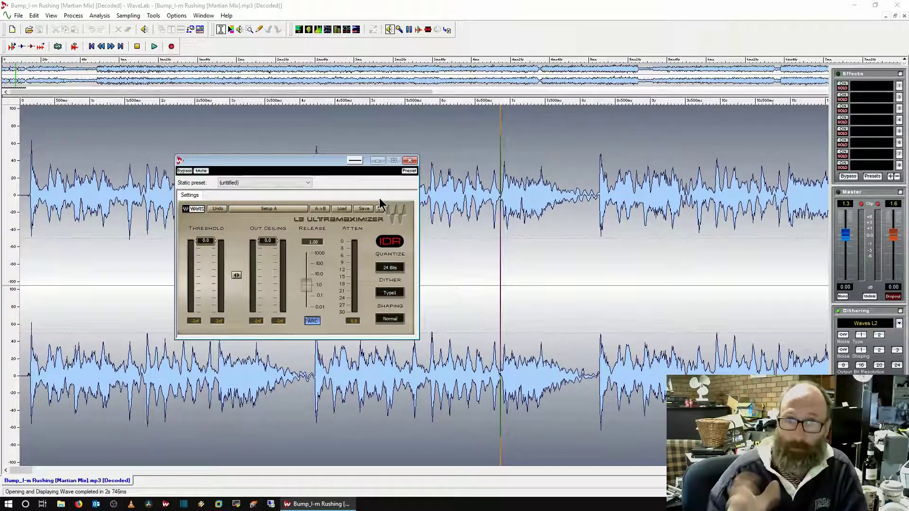
left_click(92, 47)
left_click(153, 46)
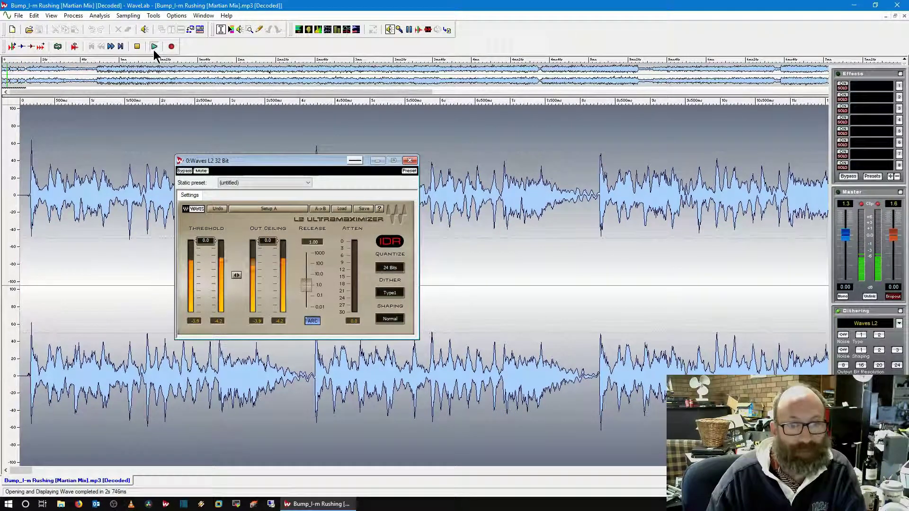
left_click(299, 29)
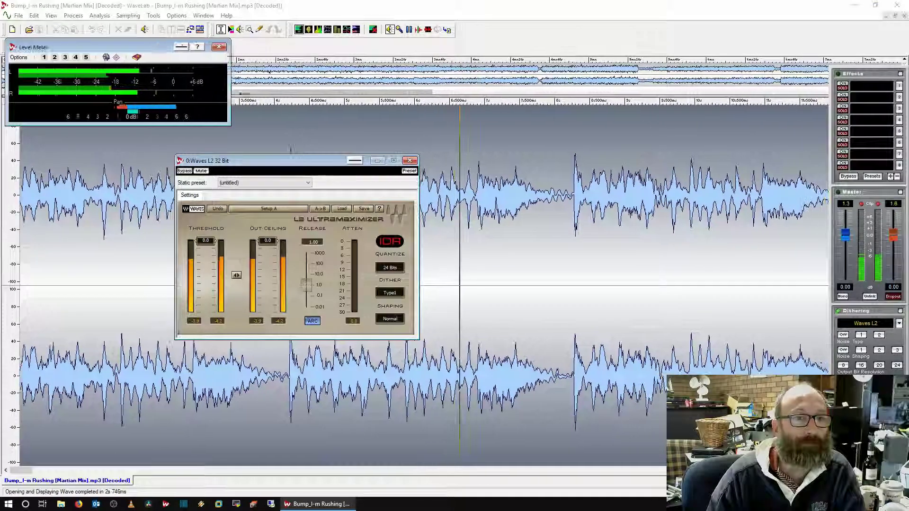
left_click_drag(230, 86, 720, 86)
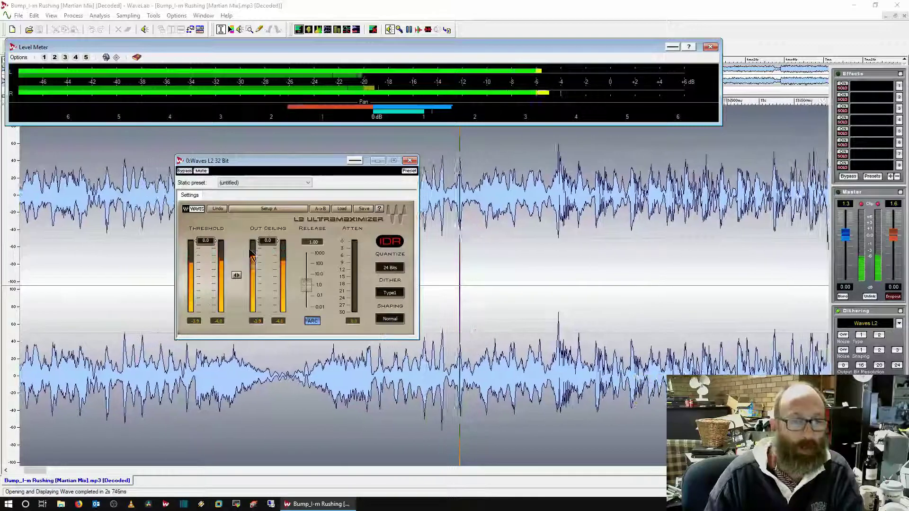
- Lower the L2 Threshold to -12.4 and the Out Ceiling to -2.3 during playback
left_click_drag(205, 246, 205, 246)
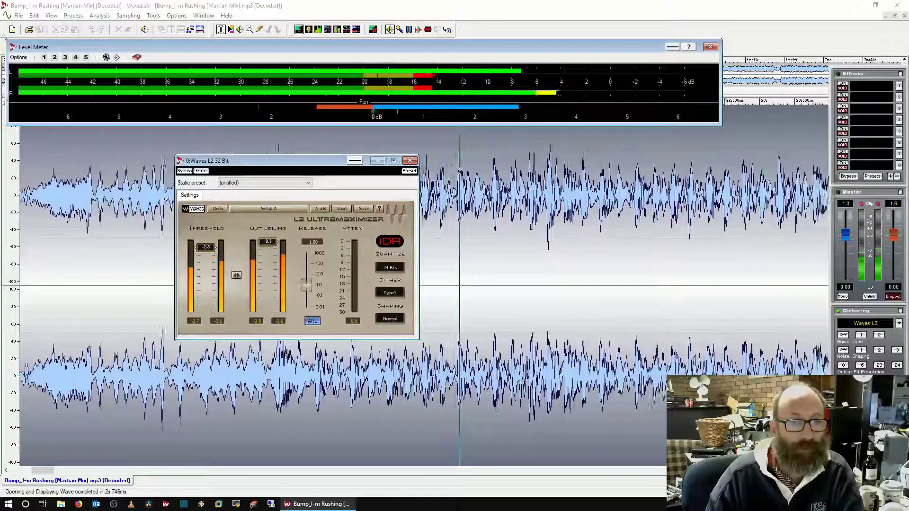
left_click_drag(268, 241, 268, 244)
left_click_drag(205, 246, 206, 269)
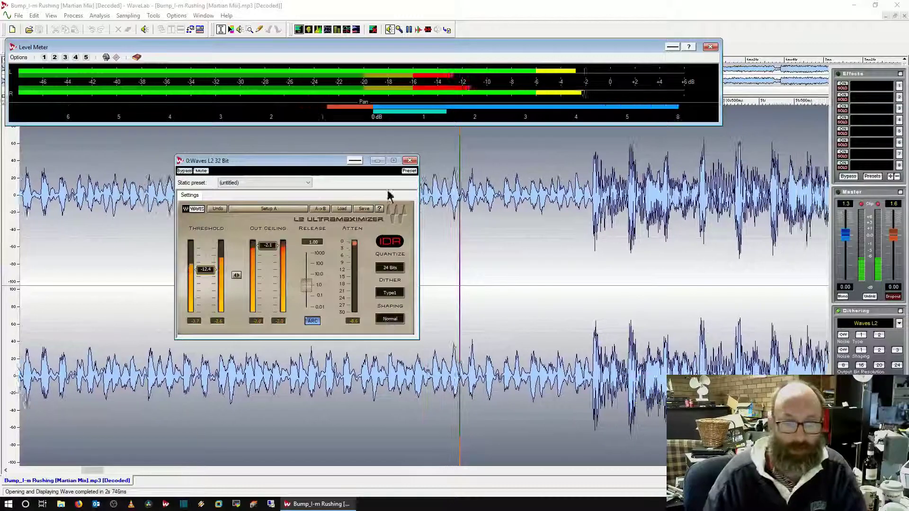
- Store the current L2 threshold and ceiling settings as a new preset called 'HeavyLimit'
left_click(409, 171)
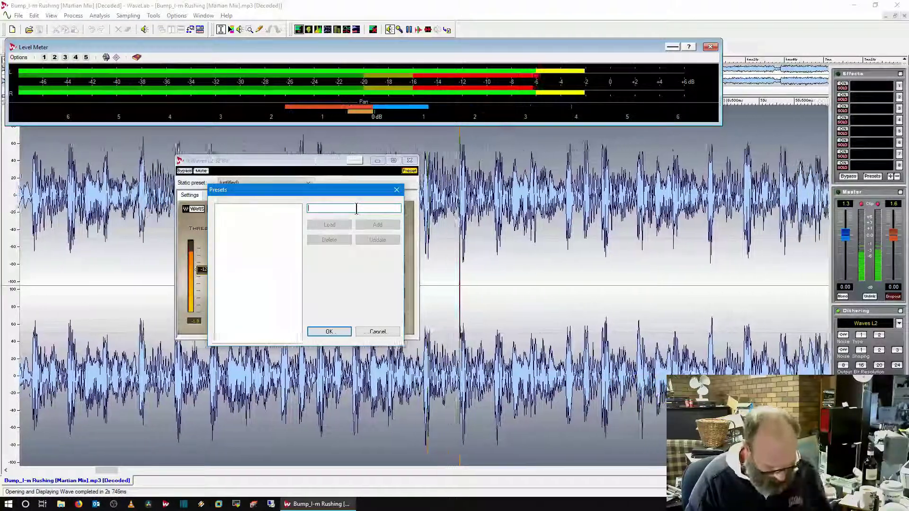
type("Hard")
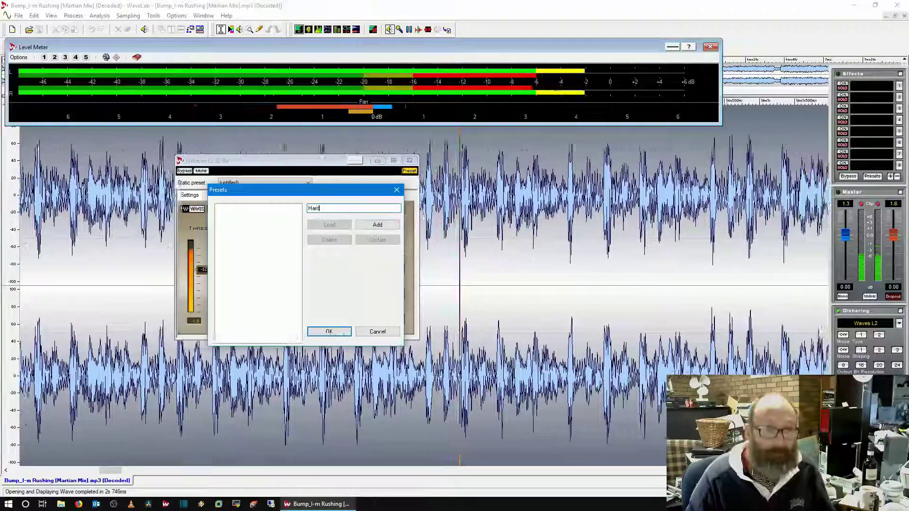
key("BackSpace")
key("BackSpace")
key("BackSpace")
key("BackSpace")
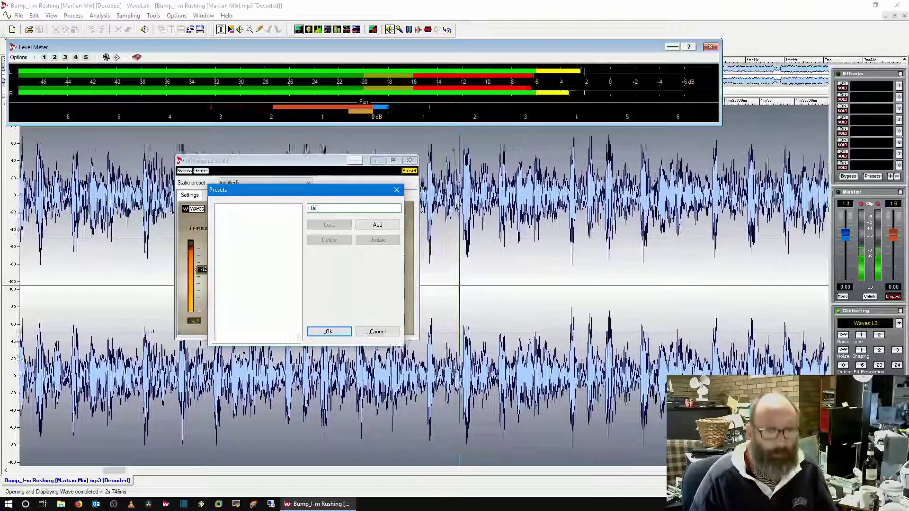
type("He")
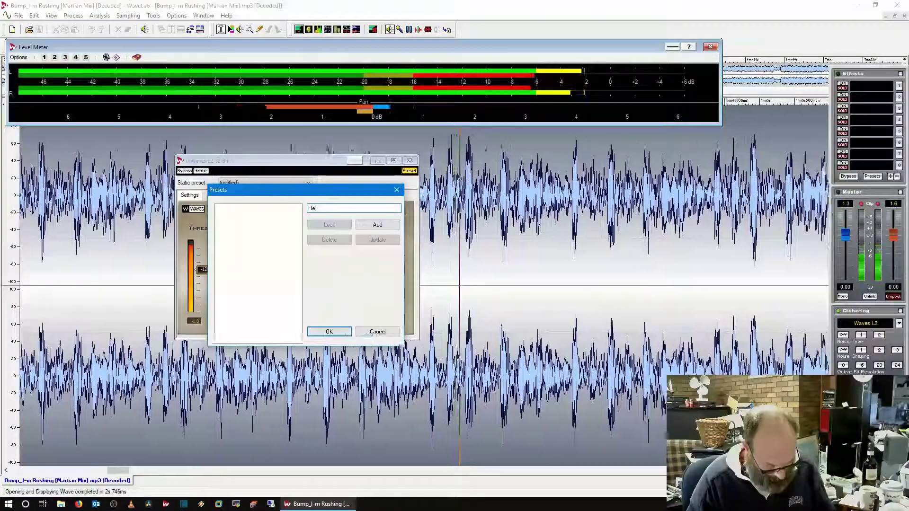
type("avyLimit")
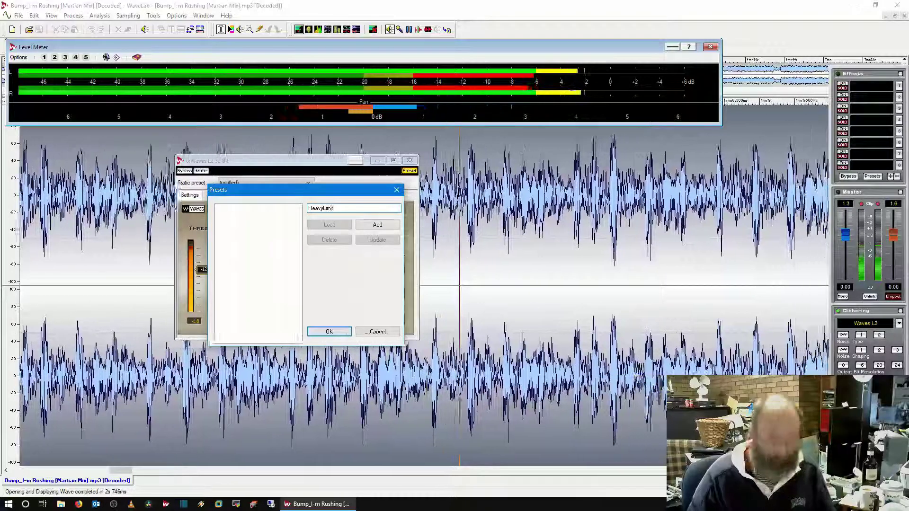
left_click(379, 231)
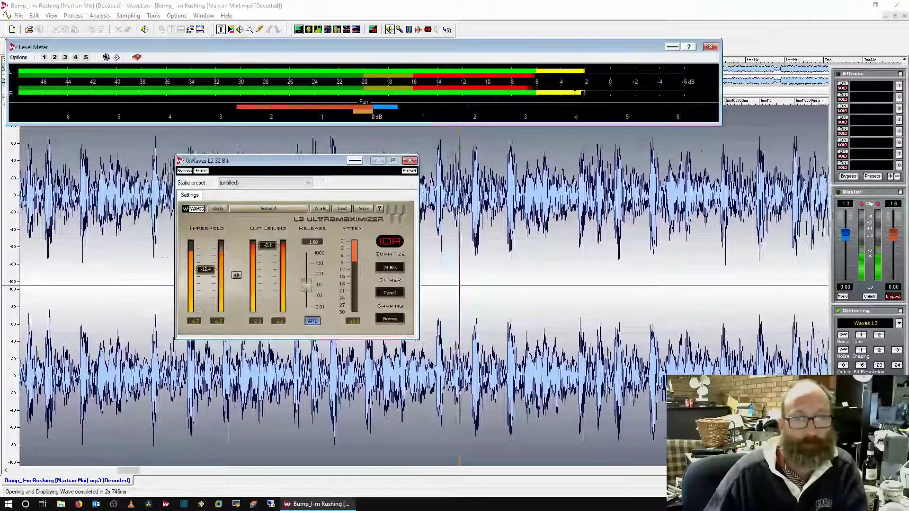
- Close the L2 window and level meter, stop playback, close the song and exit WaveLab
left_click(410, 161)
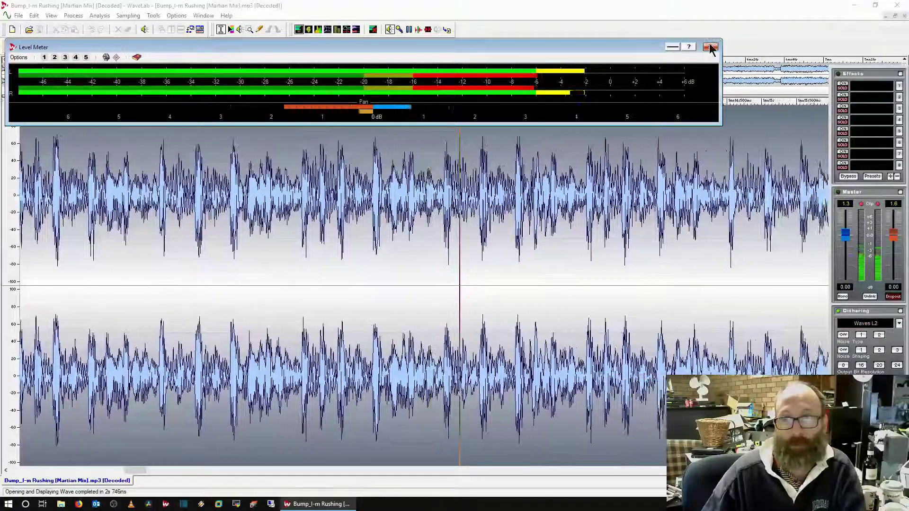
left_click(709, 47)
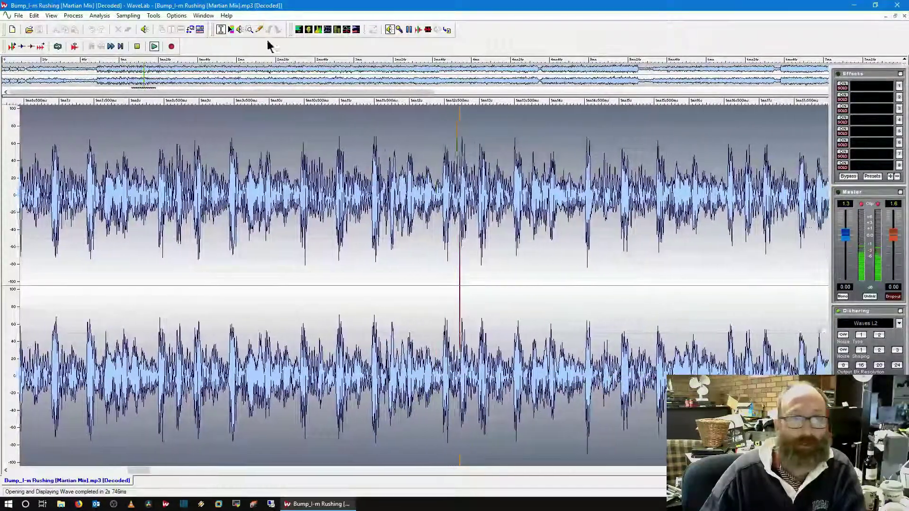
left_click(154, 47)
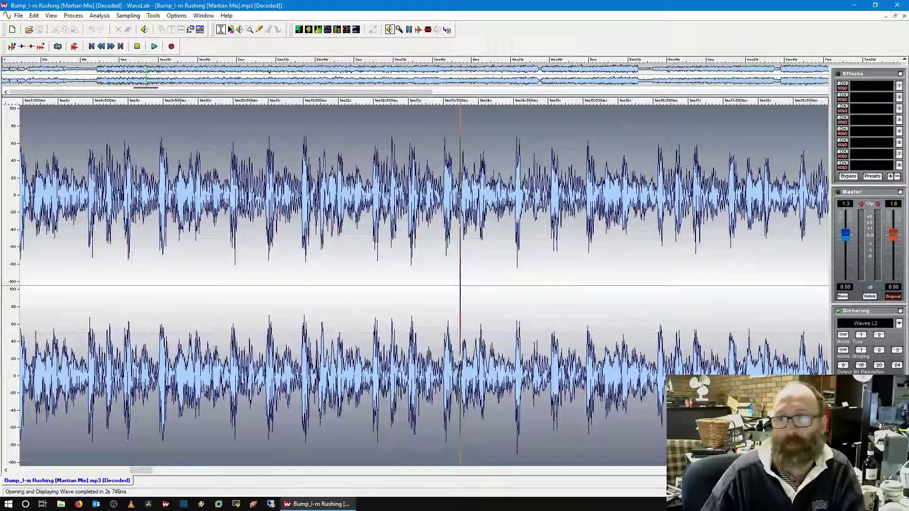
left_click(904, 15)
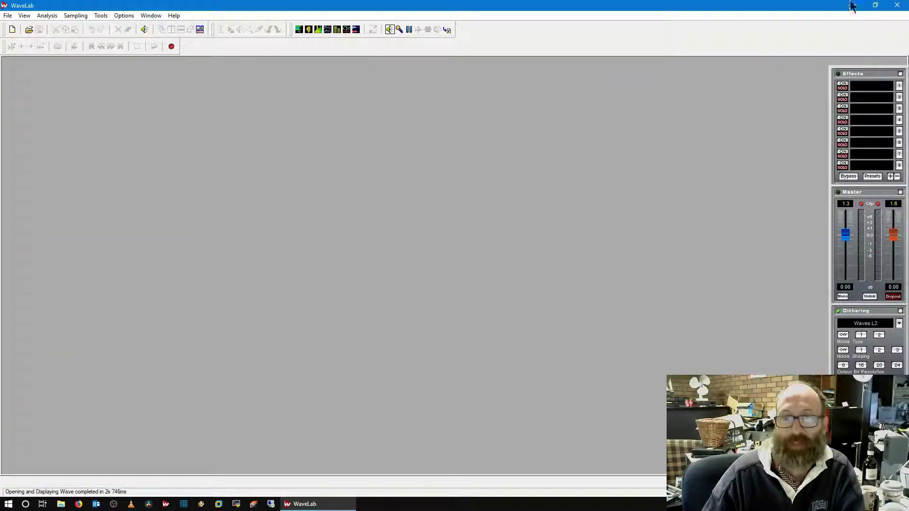
left_click(899, 7)
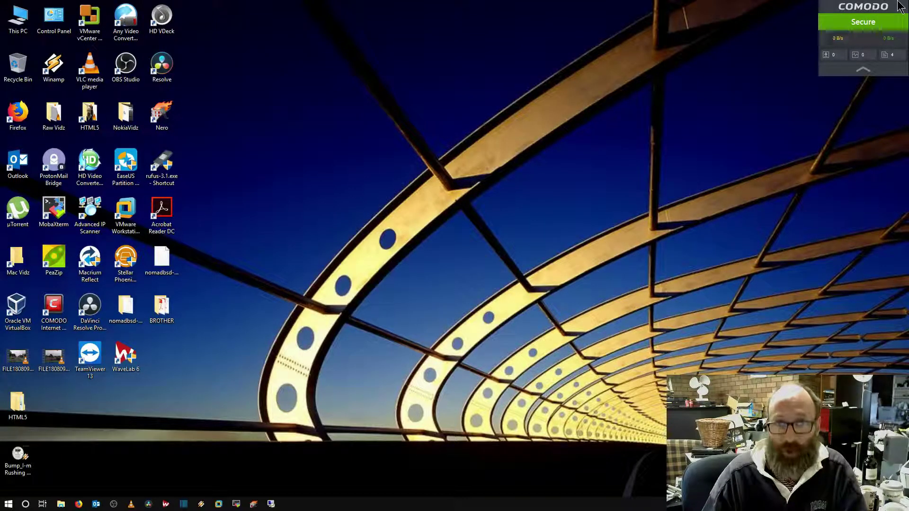
- Relaunch WaveLab 6 and reopen Bump_I-m Rushing [Martian Mix].mp3 from the recent audio files
double_click(133, 359)
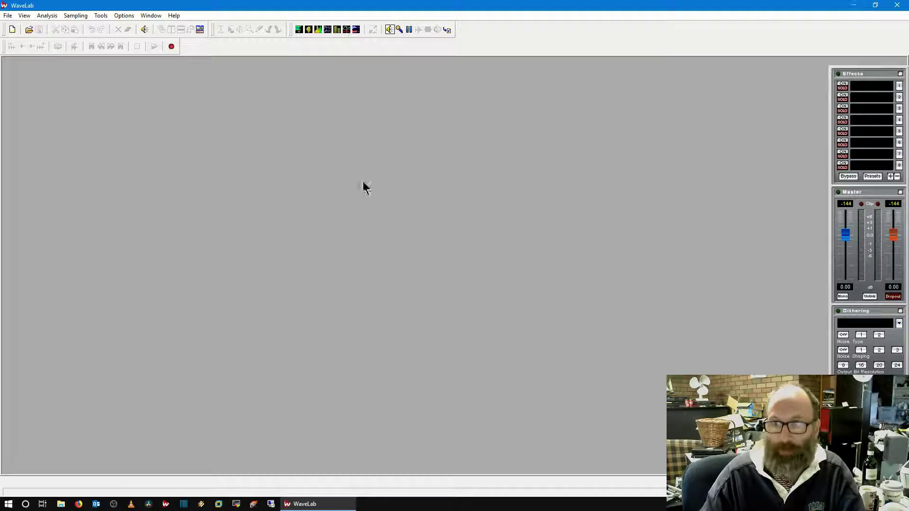
left_click(34, 32)
left_click(8, 15)
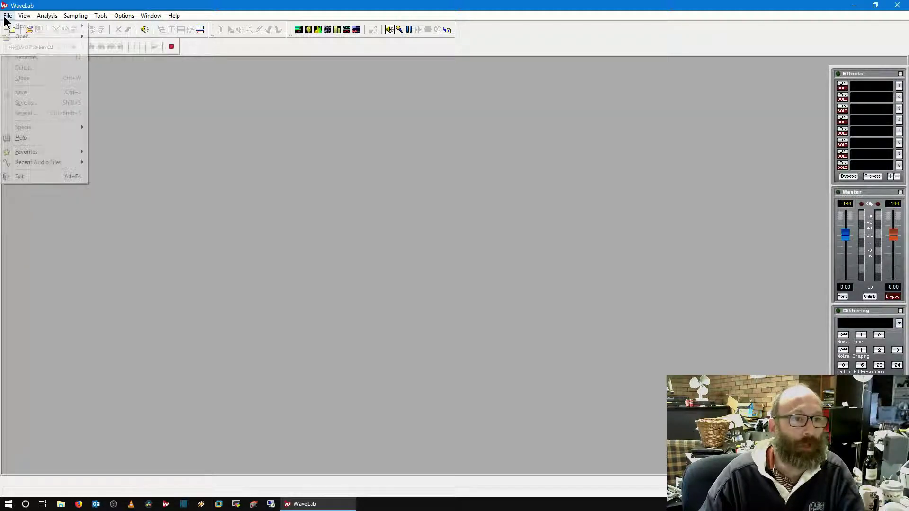
mouse_move(51, 162)
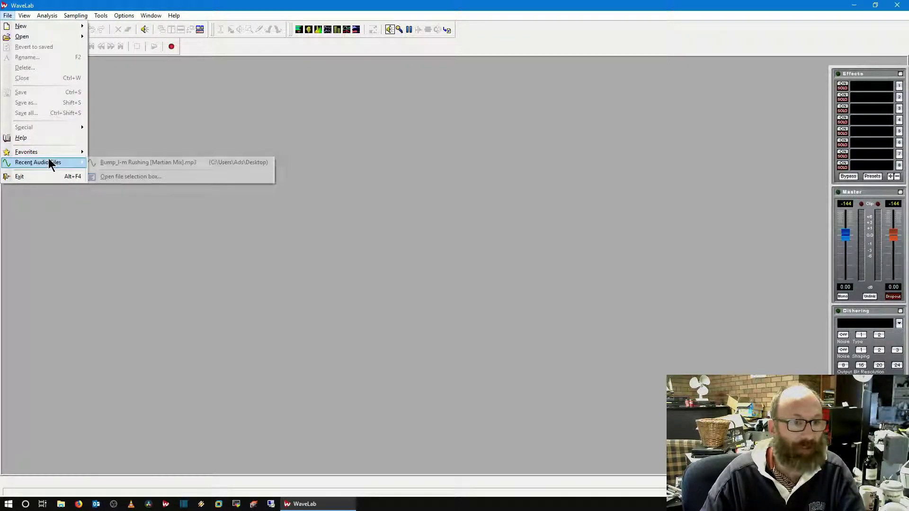
left_click(116, 165)
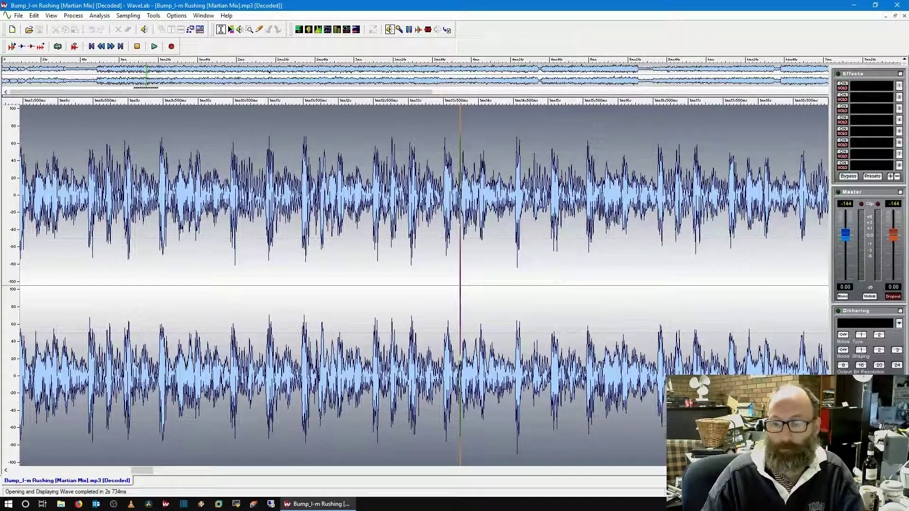
- Zoom out, return to the song start, load Waves L2 for dithering and recall its HeavyLimit preset
key("Down")
key("Down")
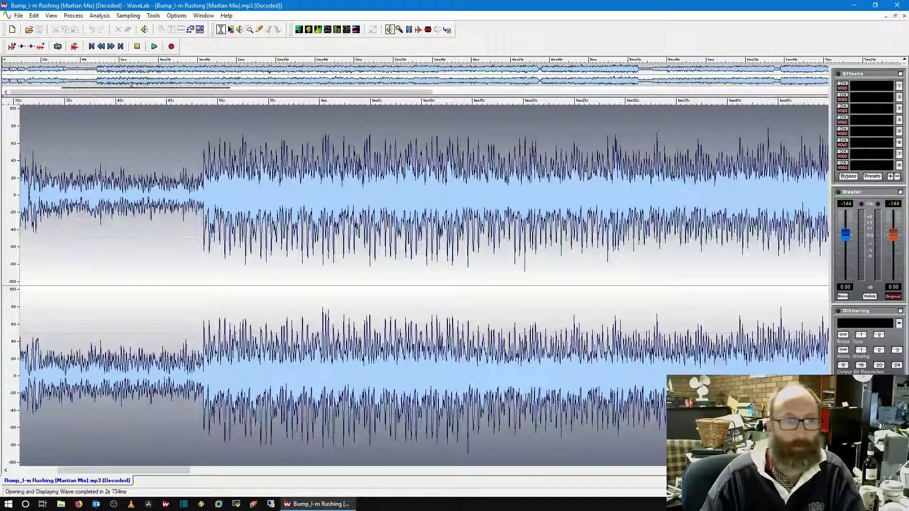
left_click(91, 46)
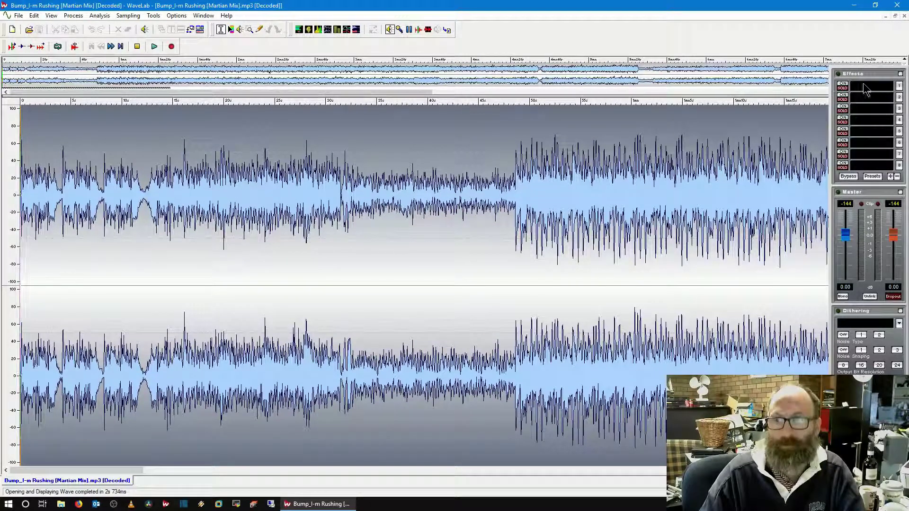
left_click(899, 323)
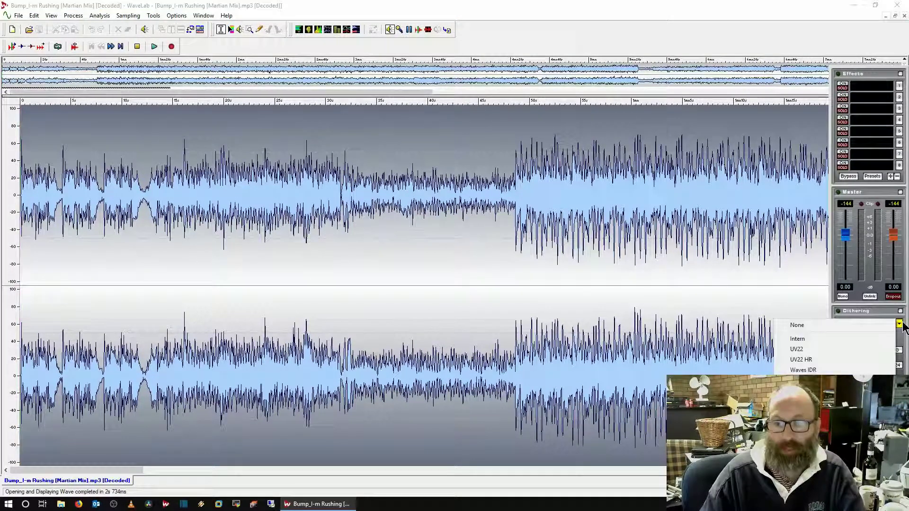
left_click(803, 380)
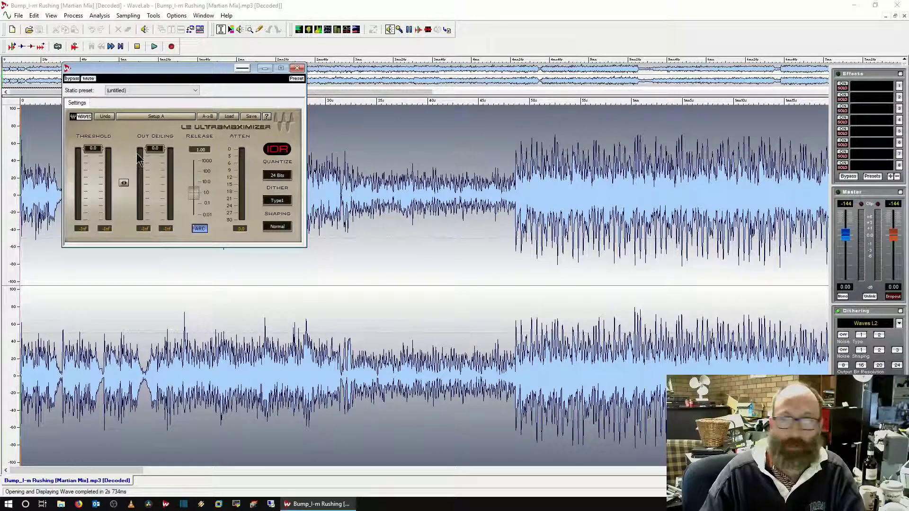
left_click(292, 79)
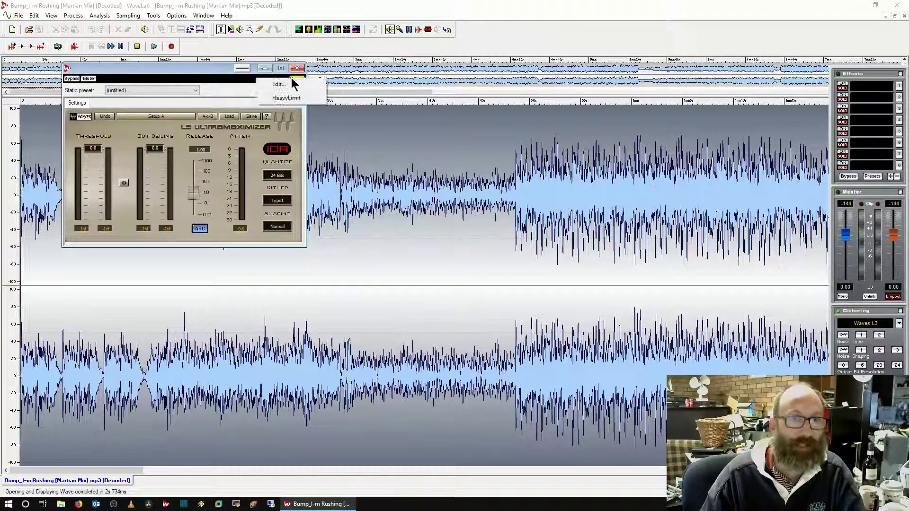
left_click(286, 98)
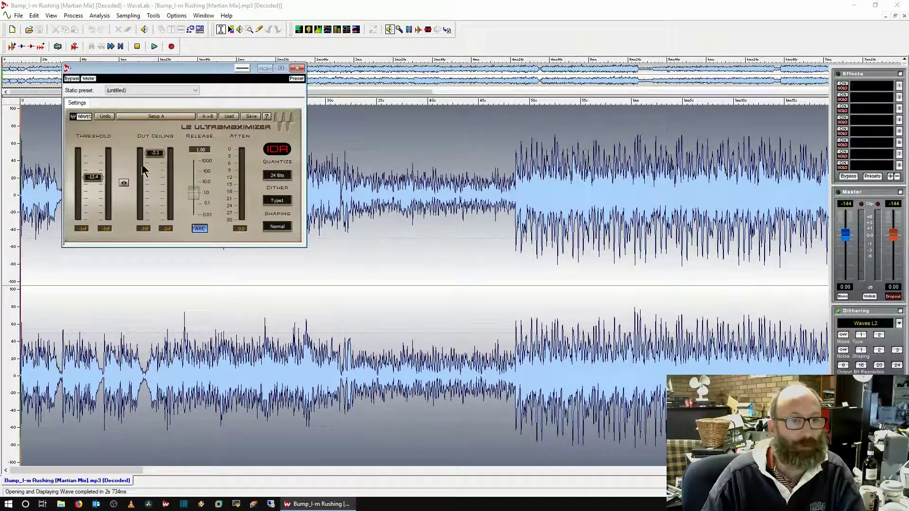
- Preview the song briefly through the limiter, close the L2 window and open the Render dialog
left_click(154, 46)
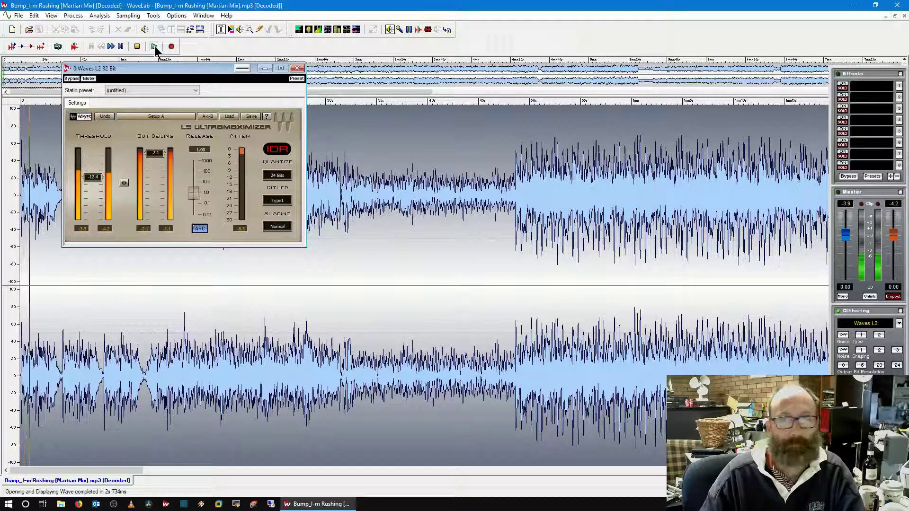
left_click(137, 46)
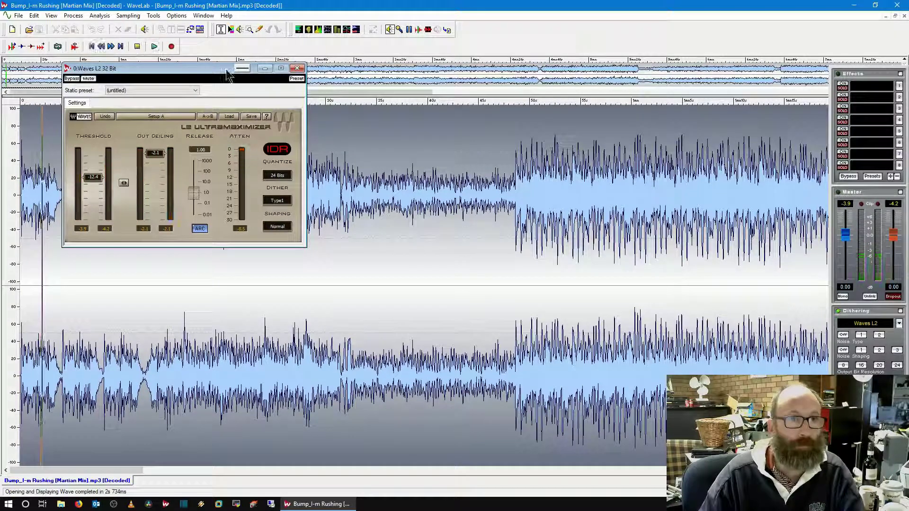
left_click(297, 70)
key("ctrl+r")
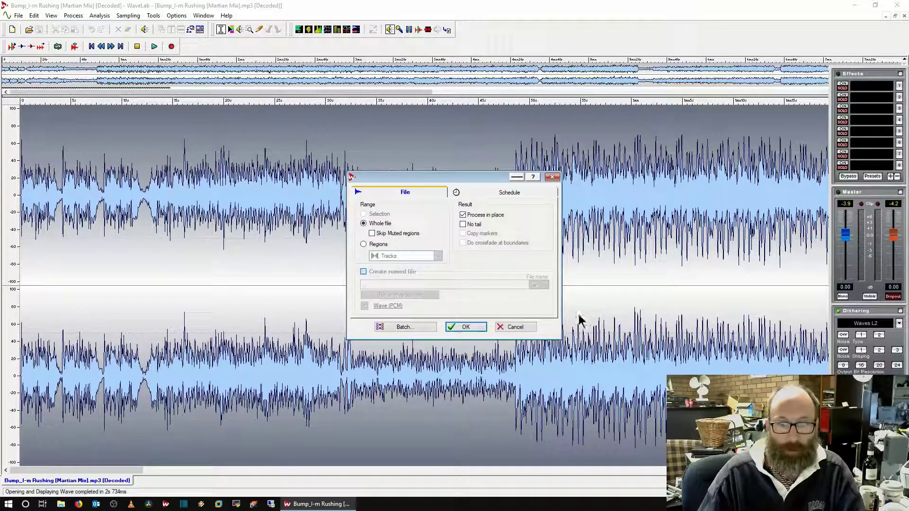
- Cancel the Render dialog and load StereoEcho into the first master effects slot
left_click(516, 327)
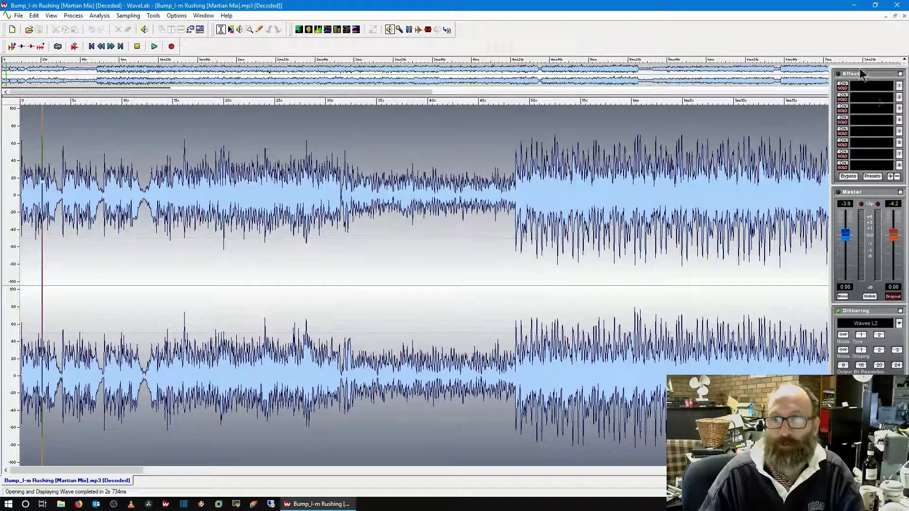
left_click(856, 86)
mouse_move(845, 124)
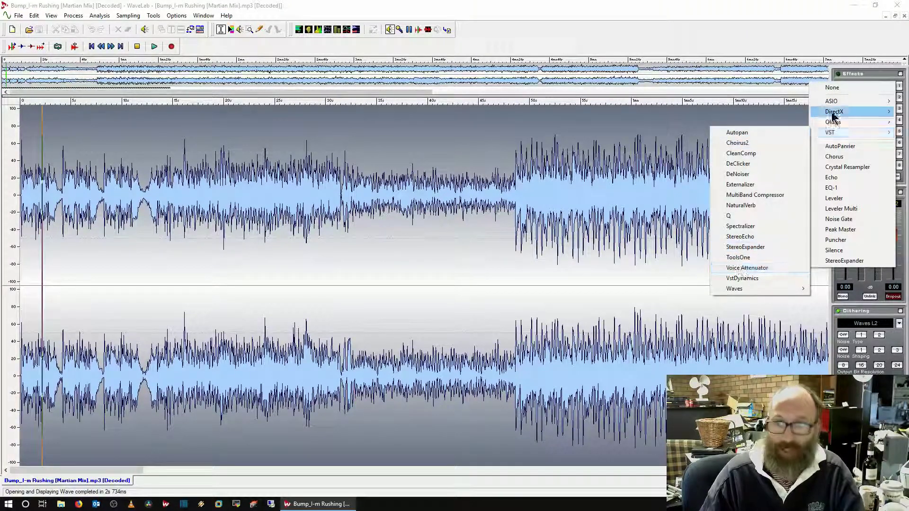
left_click(740, 236)
- Try StereoEcho's Save Effect and Edit name preset options without saving, then close the plug-in window
left_click(231, 91)
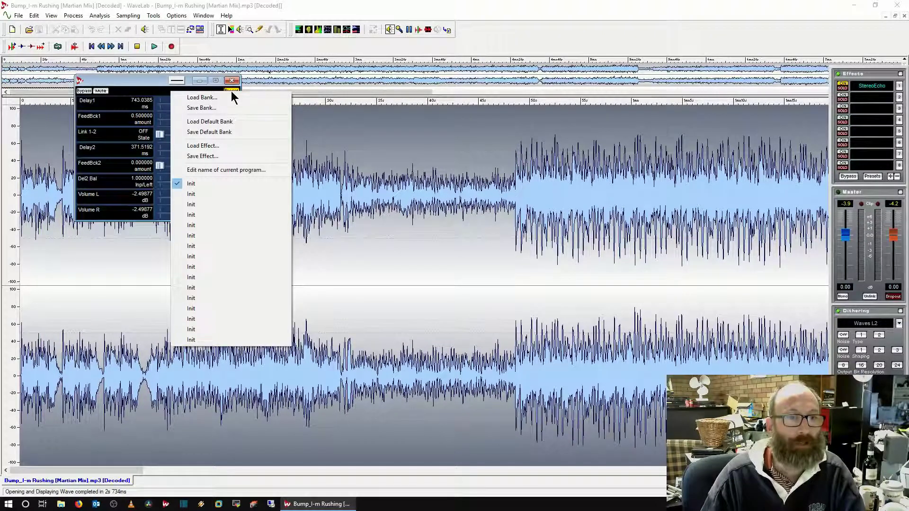
left_click(214, 156)
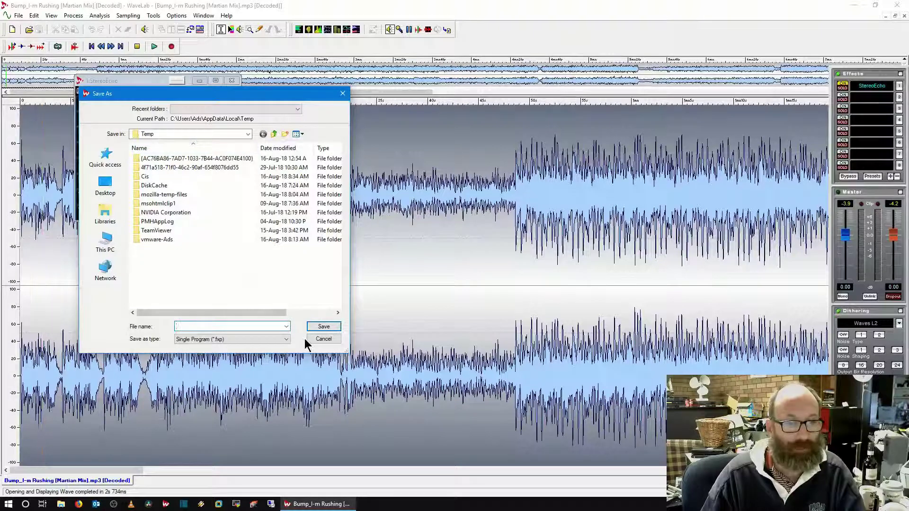
left_click(323, 340)
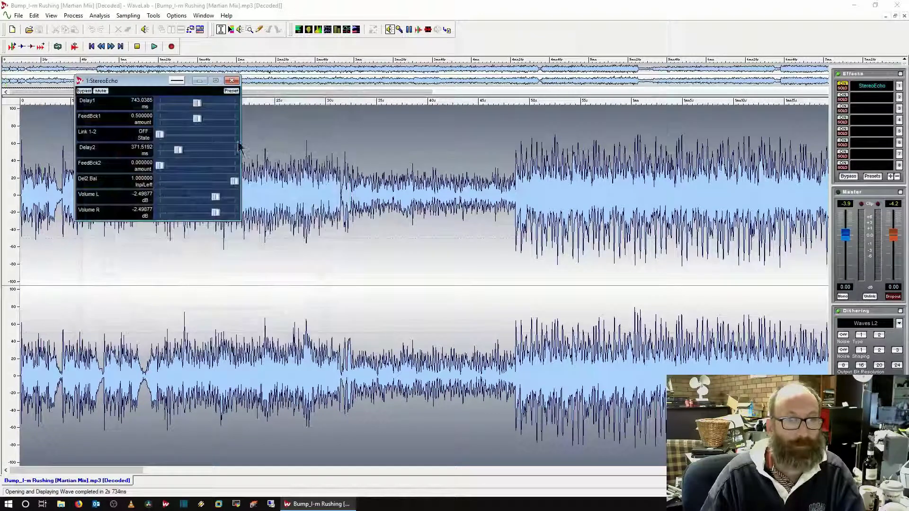
left_click(231, 91)
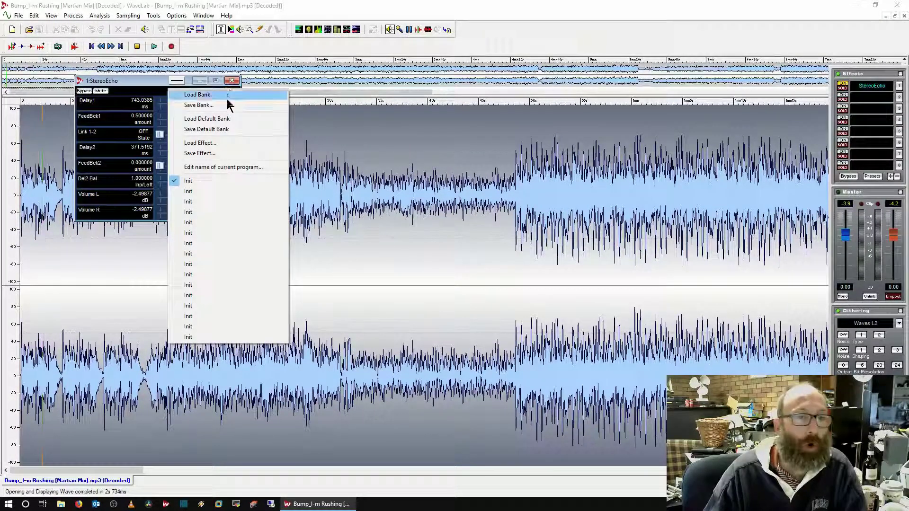
left_click(235, 167)
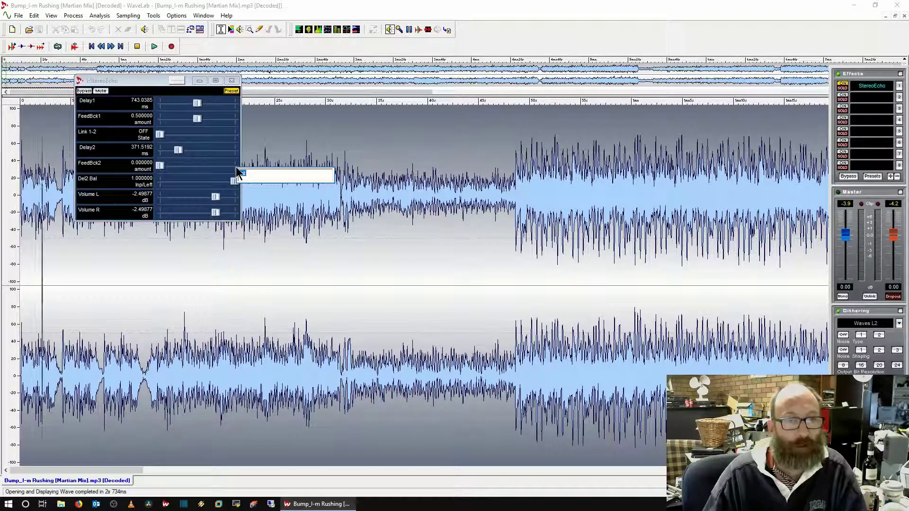
left_click(231, 83)
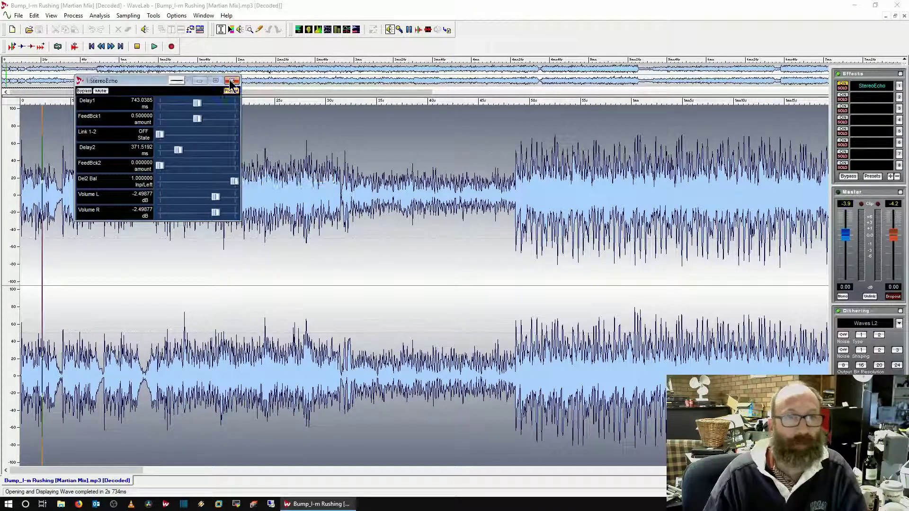
left_click(232, 82)
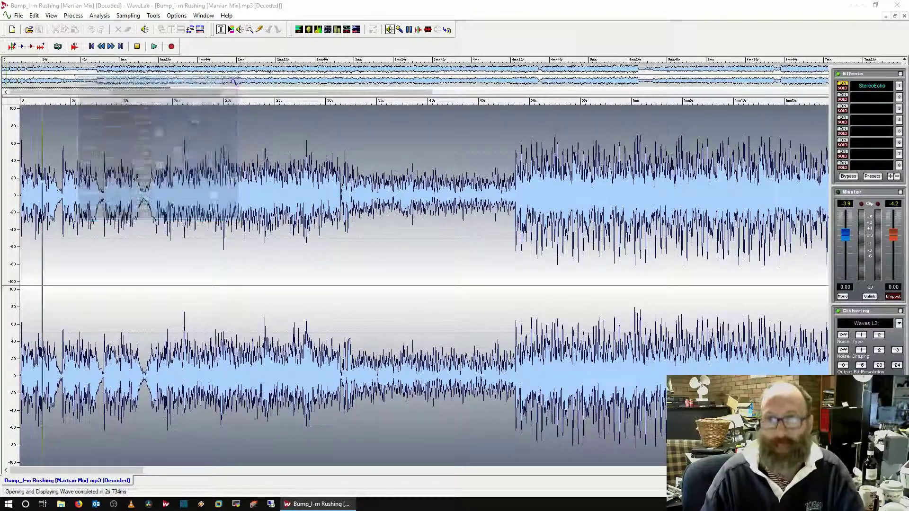
- Set effects slot 1 to None to remove StereoEcho, then dismiss the reopened slot list
left_click(881, 90)
left_click(881, 92)
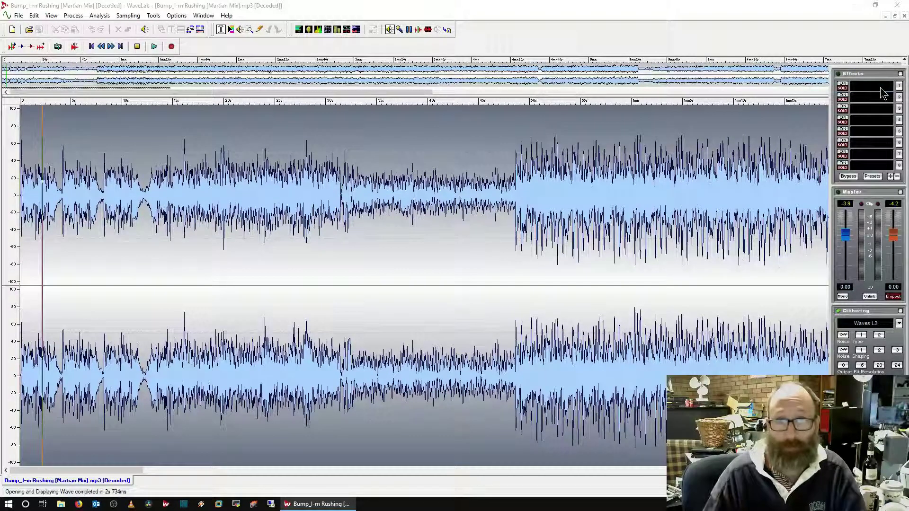
left_click(881, 91)
left_click(759, 30)
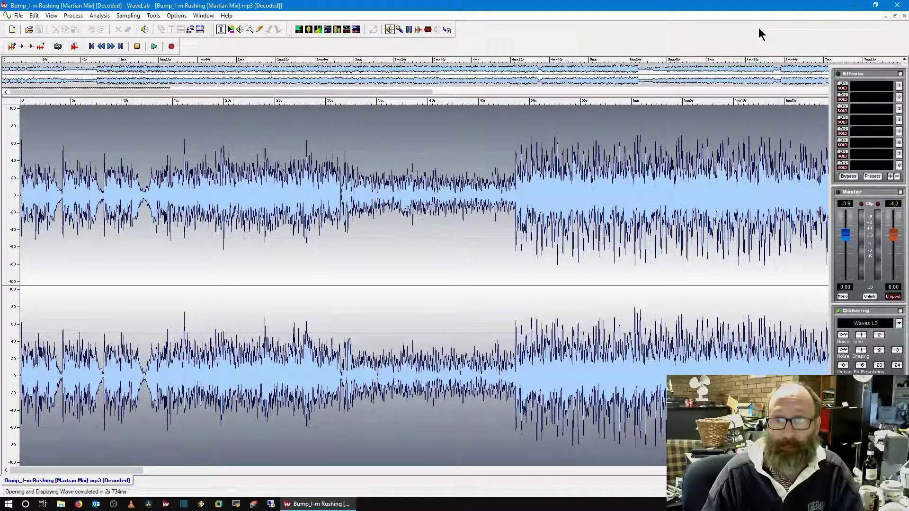